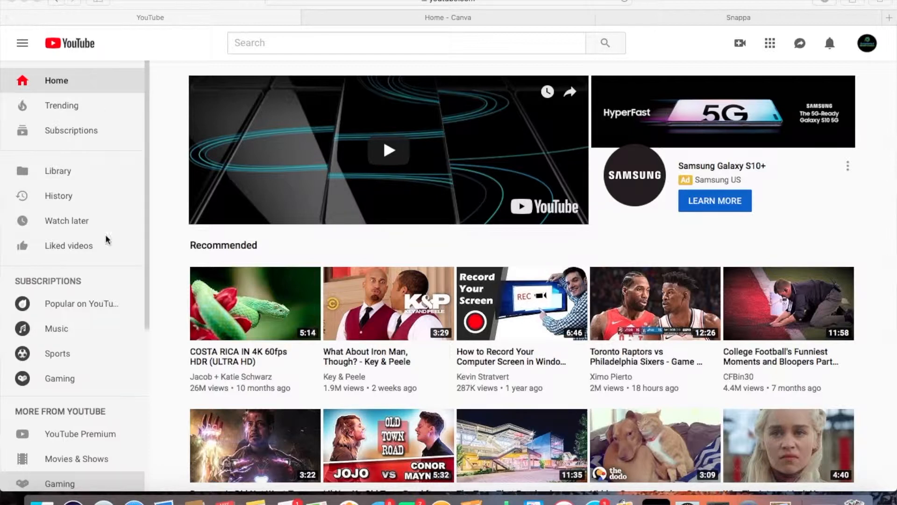
Search YouTube Help for "create or edit channel art" and open the article of that name
{"action": "scroll", "coordinate": [90, 352], "scroll_direction": "down", "scroll_amount": 1}
{"action": "scroll", "coordinate": [90, 353], "scroll_direction": "down", "scroll_amount": 5}
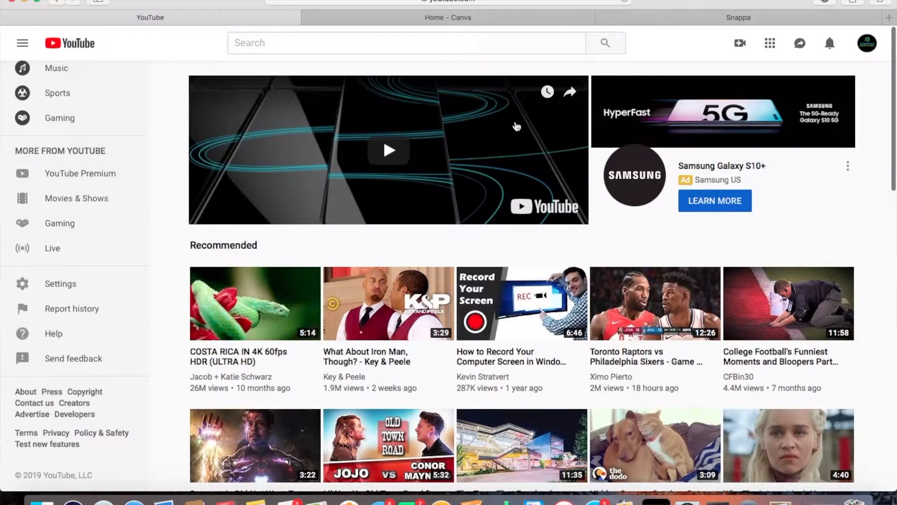
{"action": "left_click", "coordinate": [54, 335]}
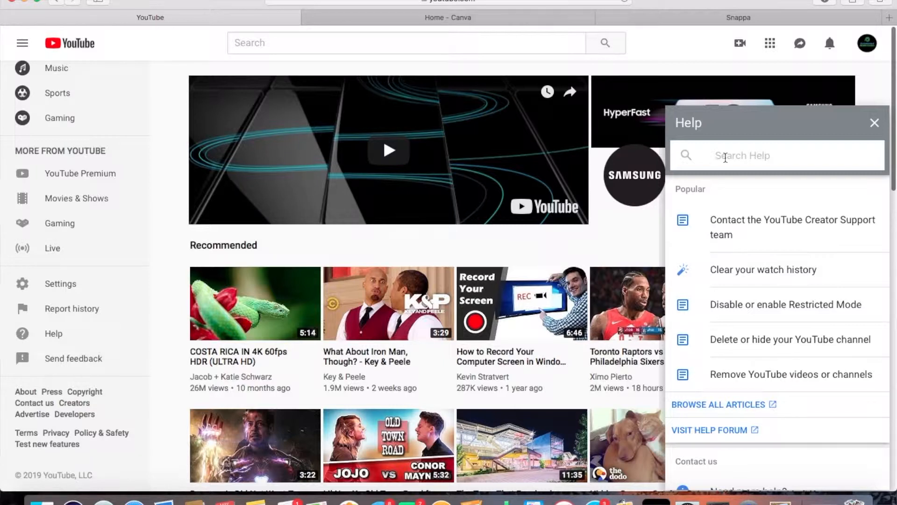
{"action": "type", "text": "creat"}
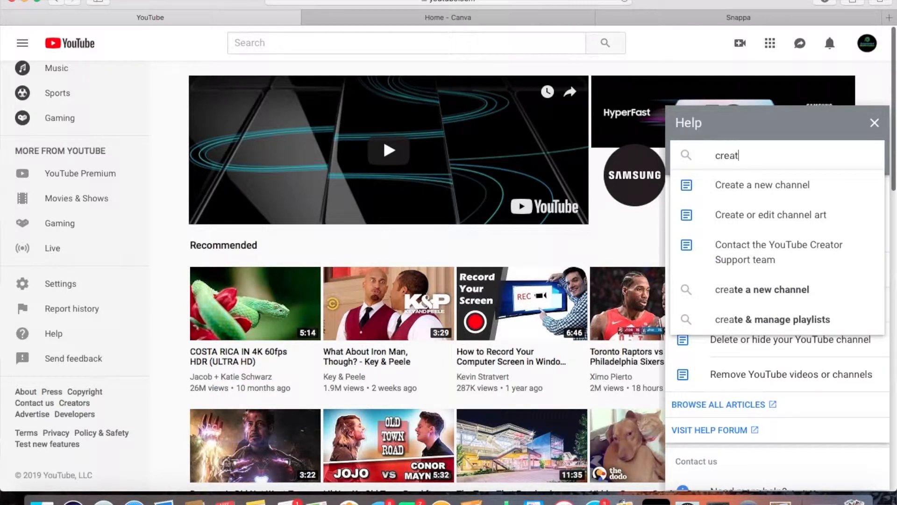
{"action": "type", "text": " or e"}
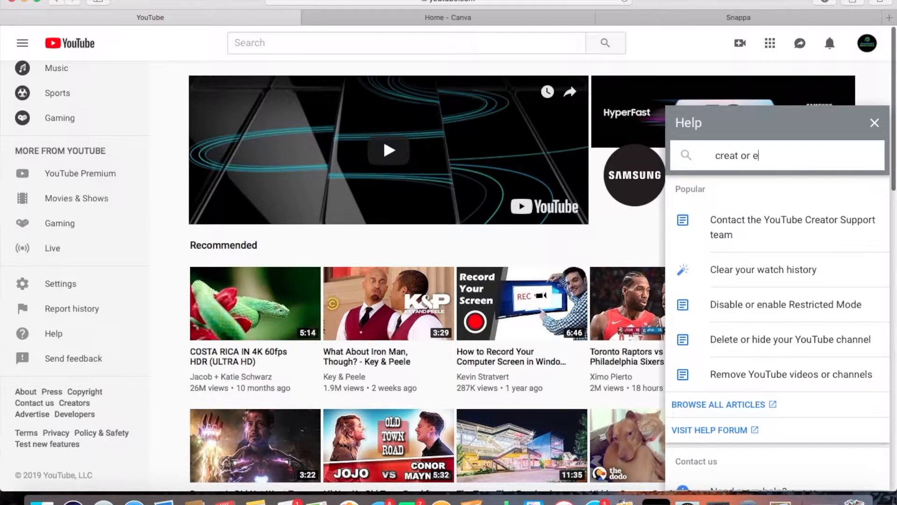
{"action": "key", "text": "BackSpace"}
{"action": "key", "text": "BackSpace"}
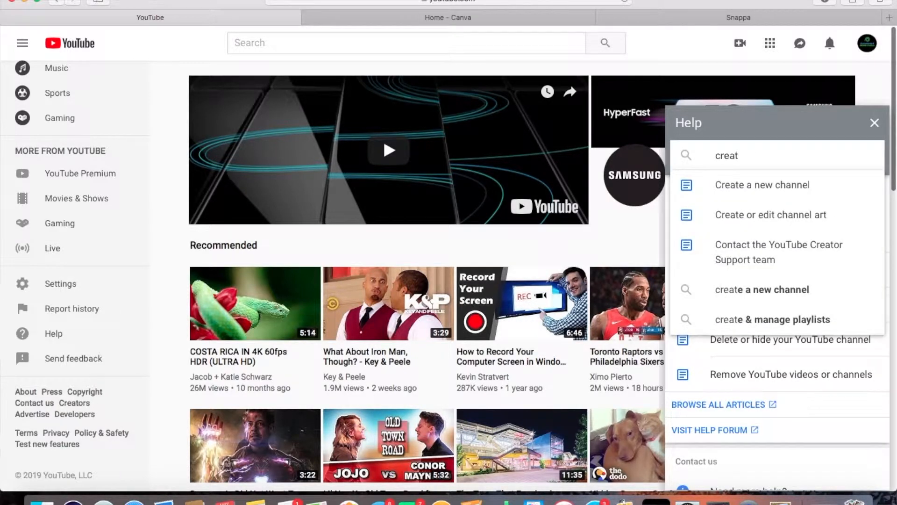
{"action": "type", "text": "e or e"}
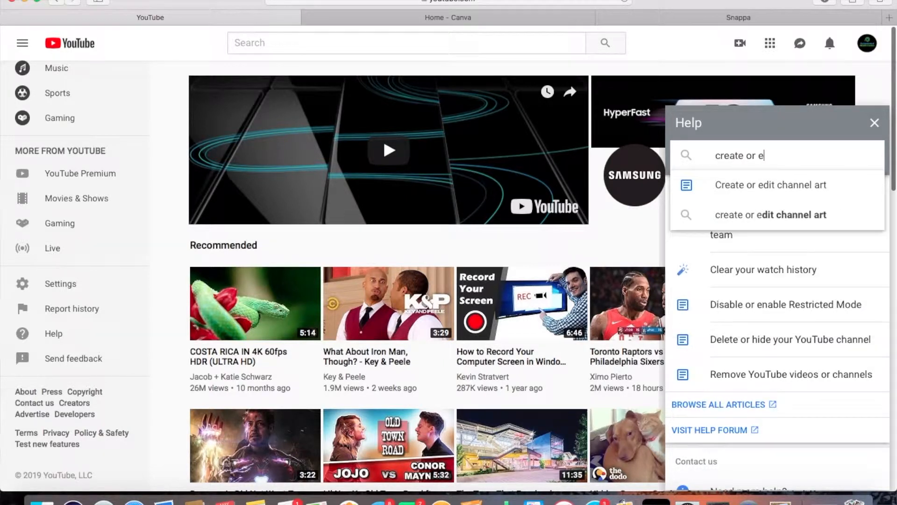
{"action": "type", "text": "dit channel ar"}
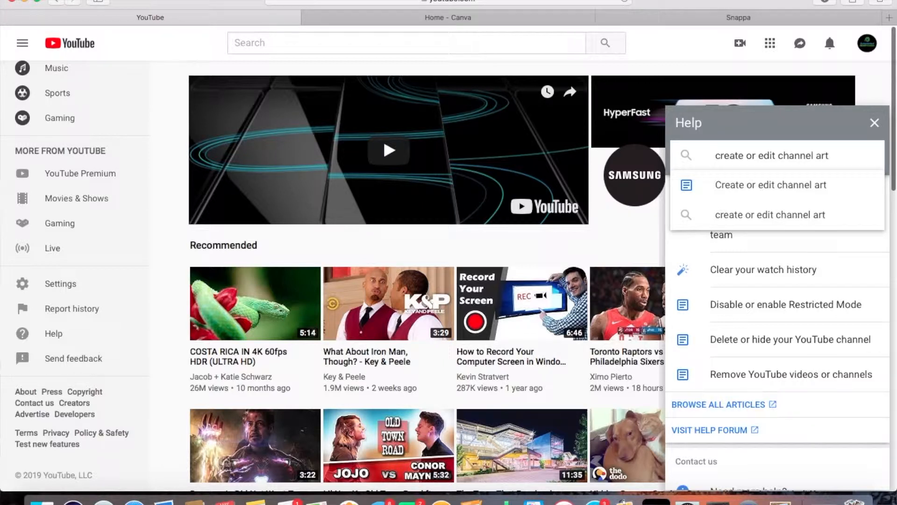
{"action": "type", "text": "t"}
{"action": "key", "text": "Return"}
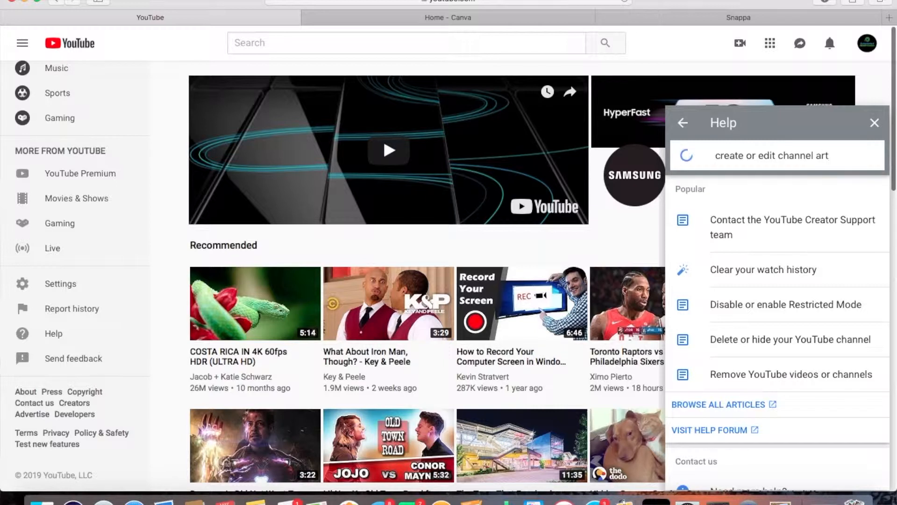
{"action": "left_click", "coordinate": [794, 226]}
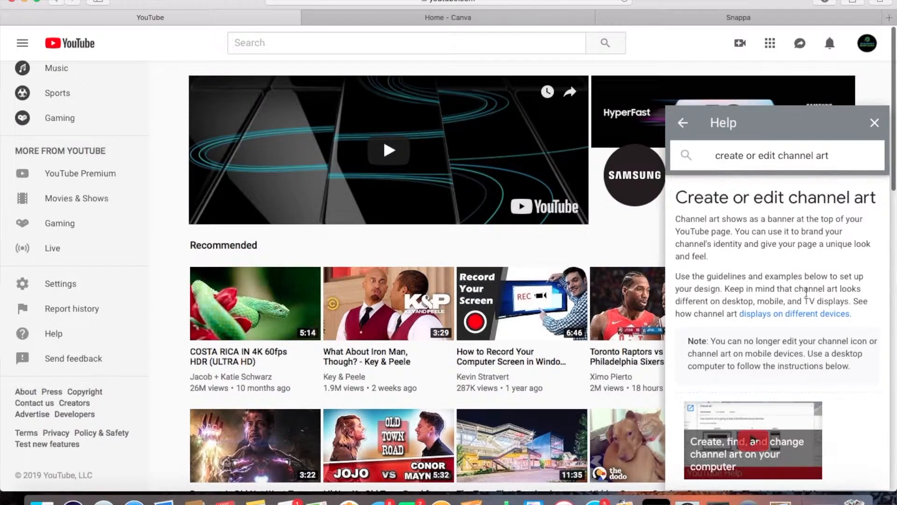
Expand the article's image size and file guidelines and read the channel art dimensions, file size limit and template layout
{"action": "scroll", "coordinate": [810, 299], "scroll_direction": "down", "scroll_amount": 3}
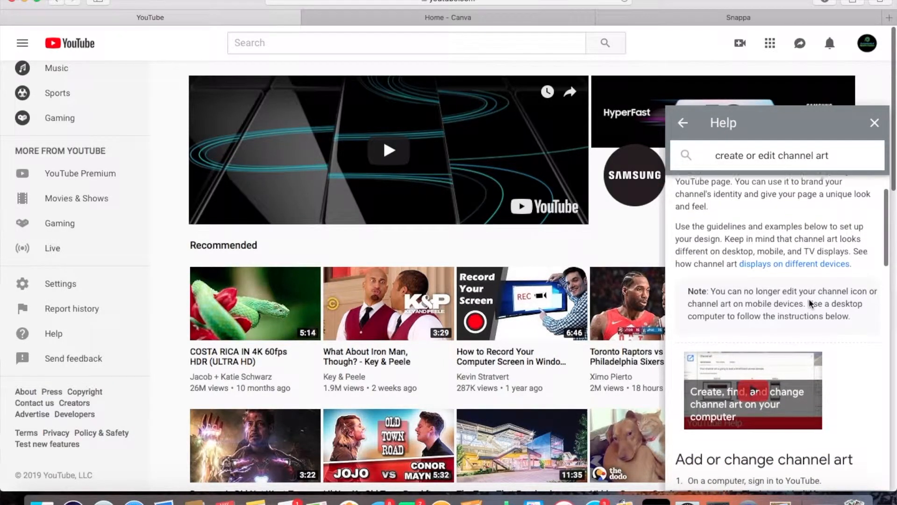
{"action": "scroll", "coordinate": [810, 304], "scroll_direction": "down", "scroll_amount": 5}
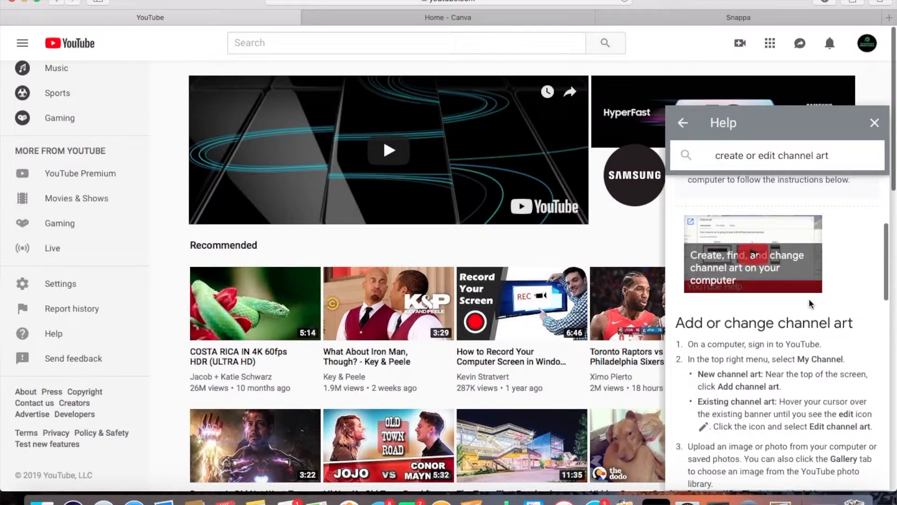
{"action": "scroll", "coordinate": [809, 304], "scroll_direction": "down", "scroll_amount": 6}
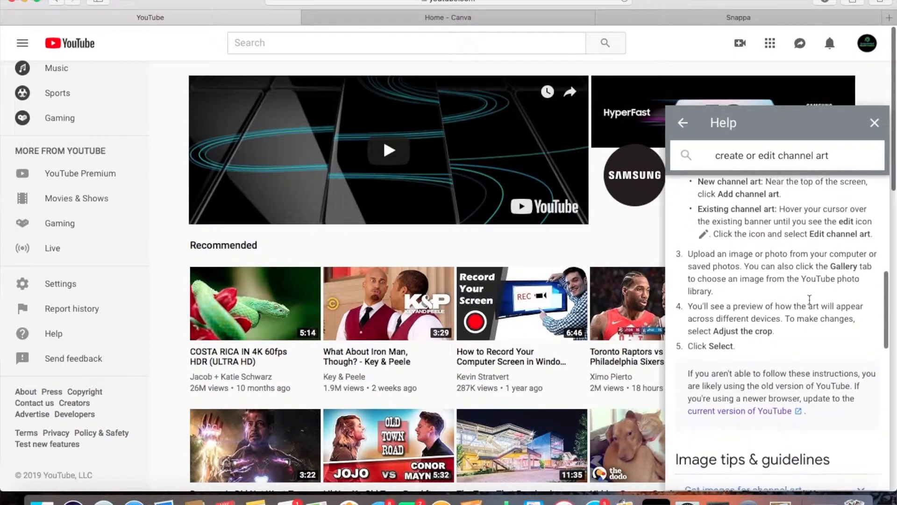
{"action": "scroll", "coordinate": [811, 304], "scroll_direction": "down", "scroll_amount": 6}
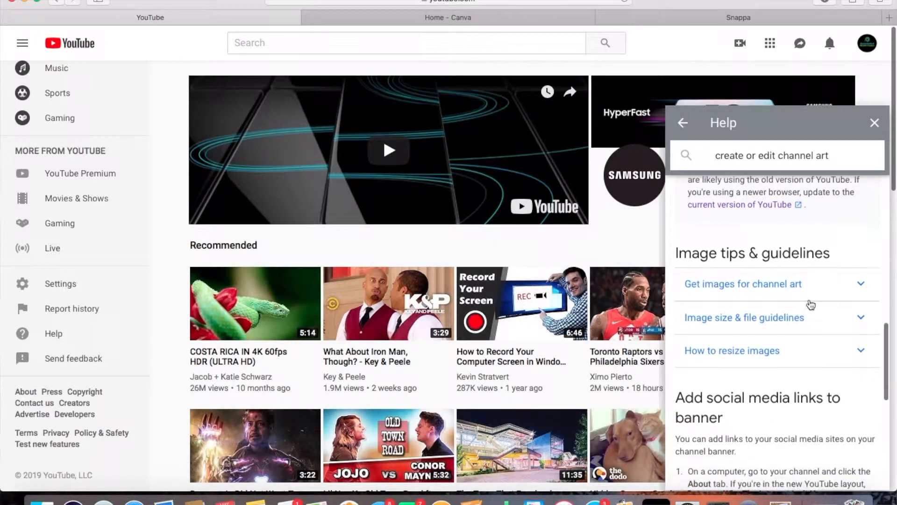
{"action": "scroll", "coordinate": [810, 304], "scroll_direction": "down", "scroll_amount": 1}
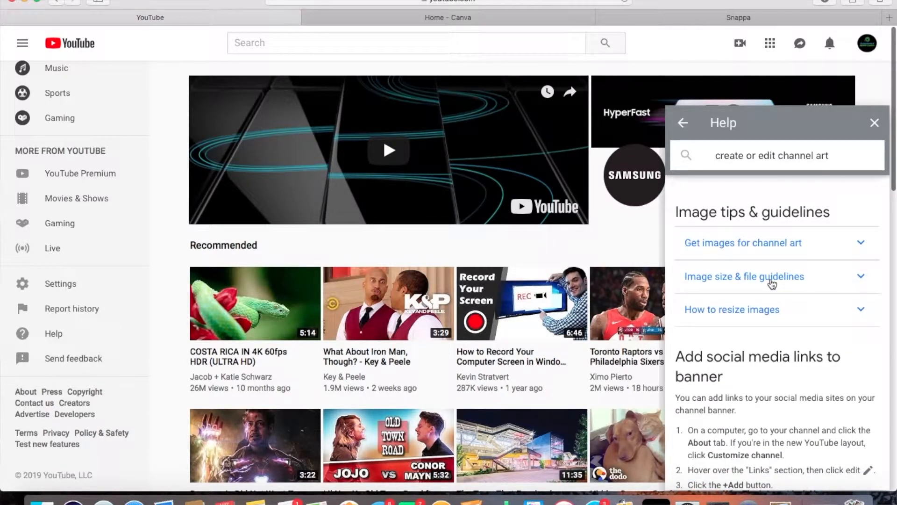
{"action": "left_click", "coordinate": [862, 278]}
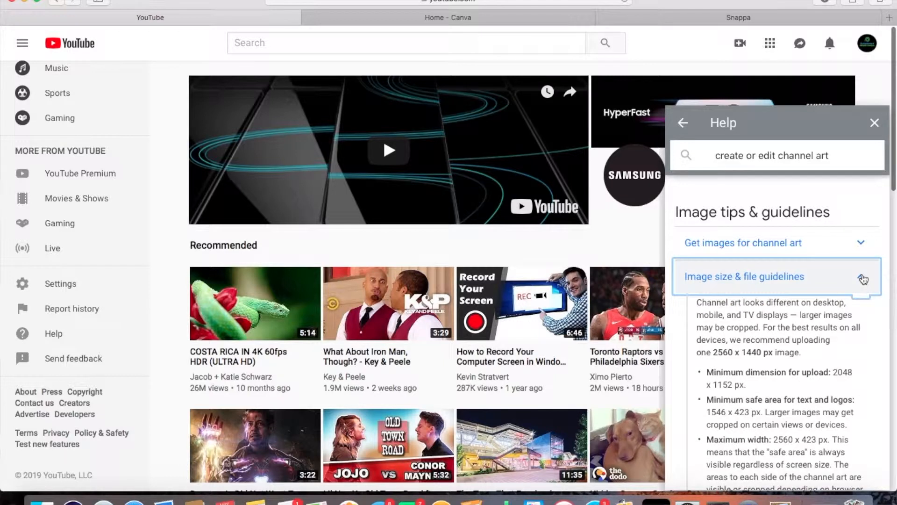
{"action": "scroll", "coordinate": [841, 364], "scroll_direction": "down", "scroll_amount": 3}
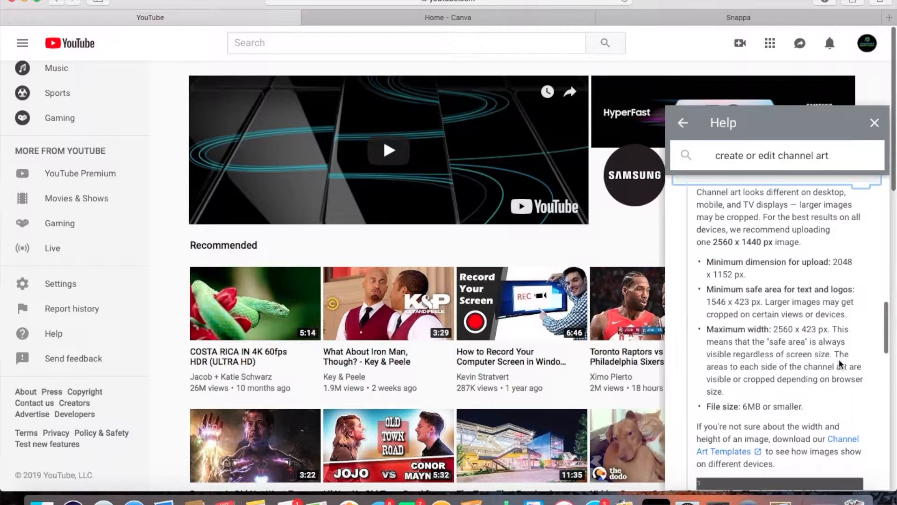
{"action": "scroll", "coordinate": [840, 364], "scroll_direction": "down", "scroll_amount": 4}
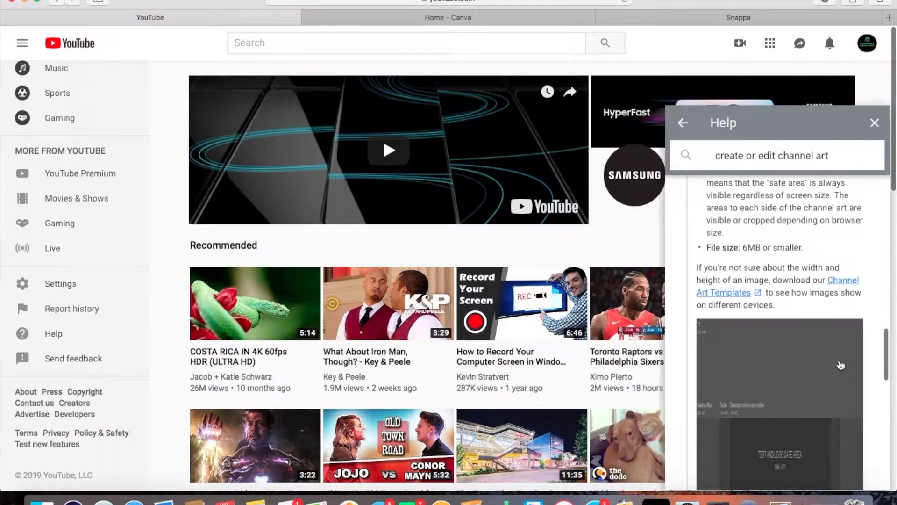
{"action": "scroll", "coordinate": [841, 366], "scroll_direction": "down", "scroll_amount": 1}
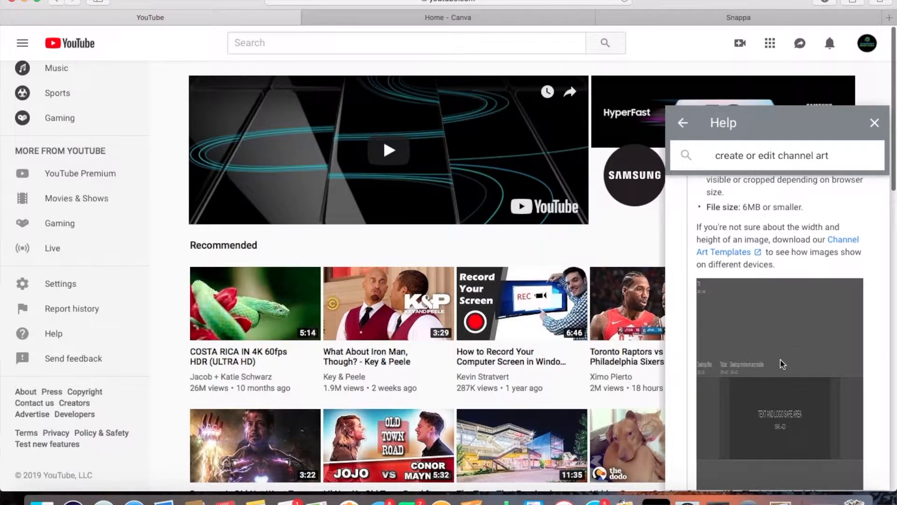
{"action": "scroll", "coordinate": [814, 320], "scroll_direction": "down", "scroll_amount": 1}
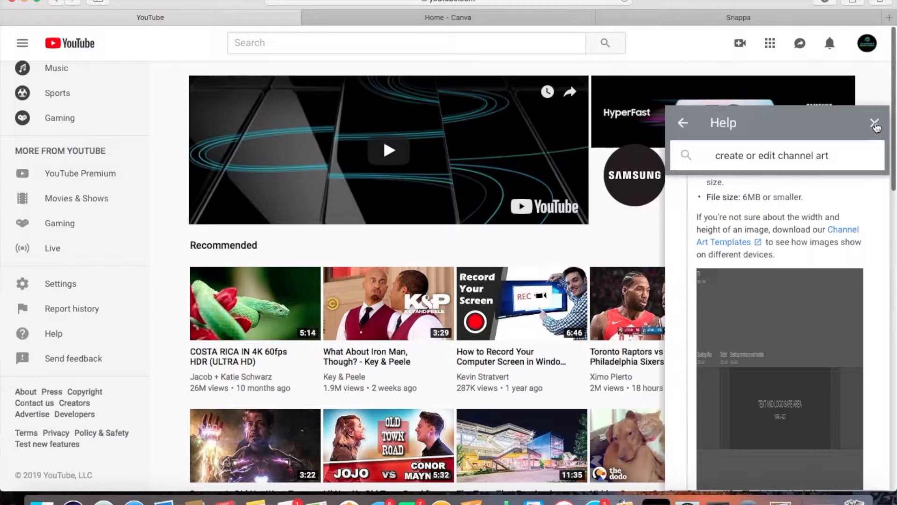
Close the help article and view the channel art template image in Preview, closing it when done
{"action": "left_click", "coordinate": [874, 124]}
{"action": "left_click", "coordinate": [815, 499]}
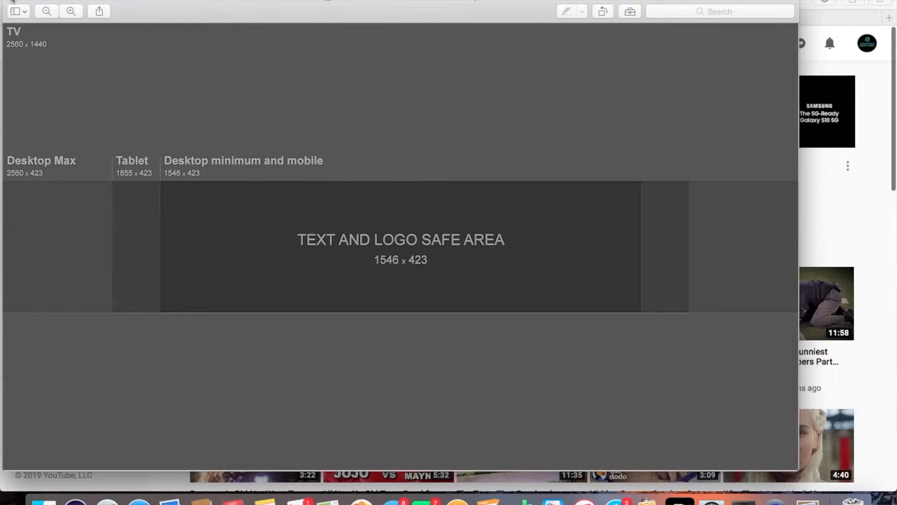
{"action": "left_click", "coordinate": [12, 0]}
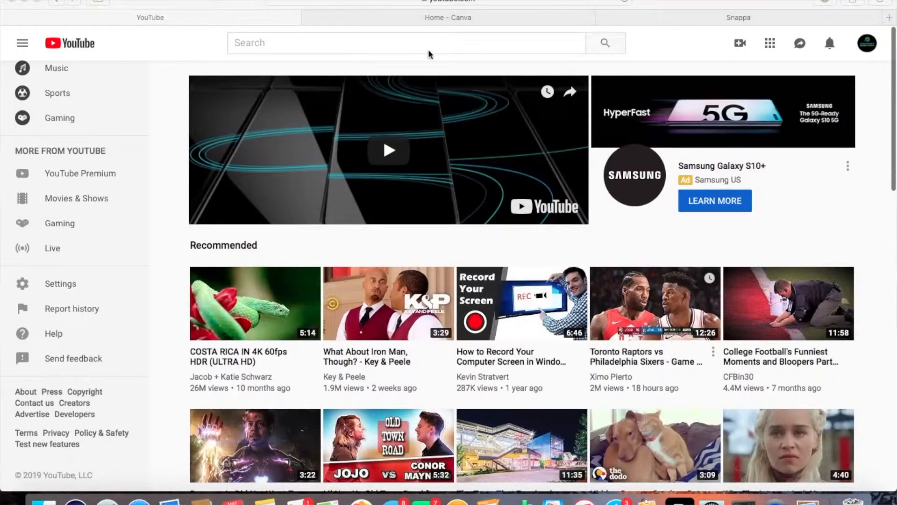
Switch to Canva and create a new design using the YouTube Channel Art format from the social media types
{"action": "left_click", "coordinate": [440, 19]}
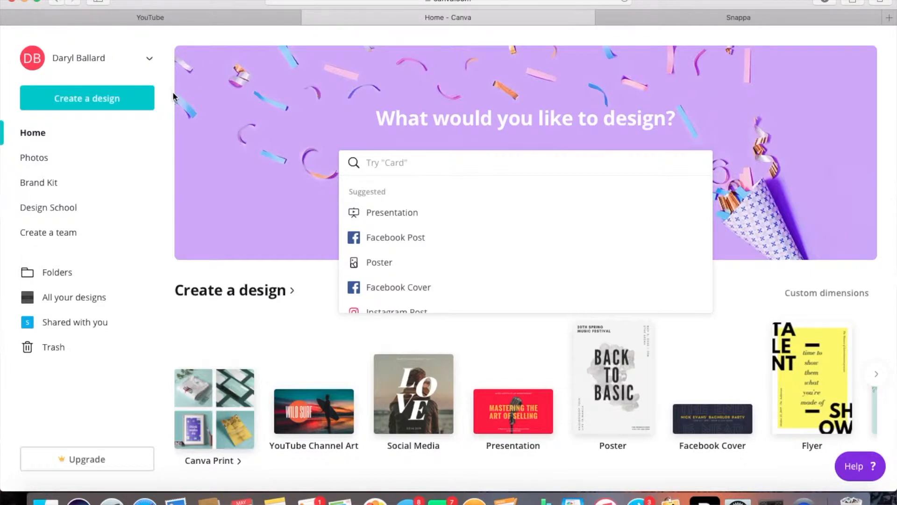
{"action": "left_click", "coordinate": [83, 100]}
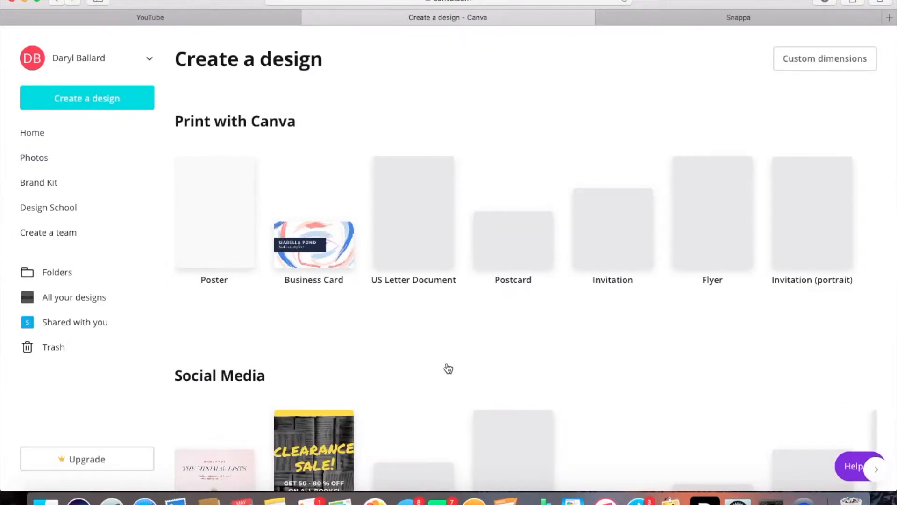
{"action": "scroll", "coordinate": [438, 390], "scroll_direction": "down", "scroll_amount": 3}
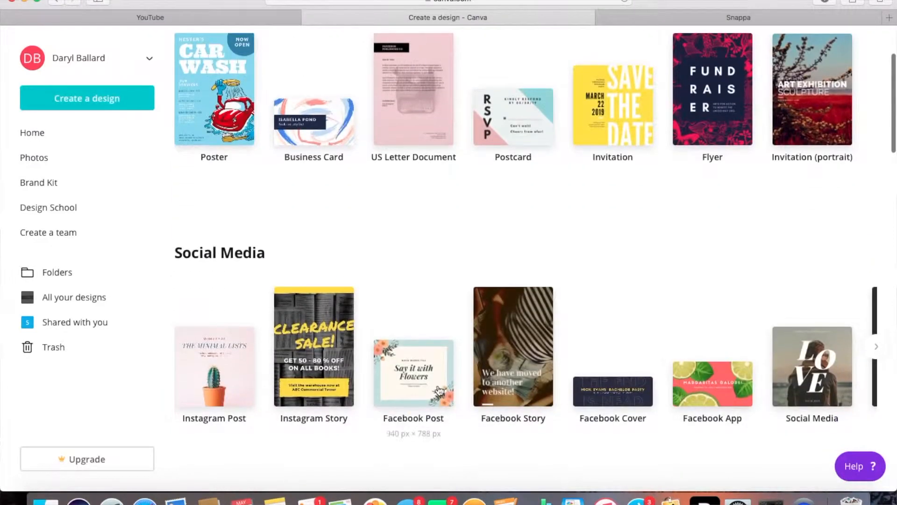
{"action": "scroll", "coordinate": [481, 439], "scroll_direction": "down", "scroll_amount": 1}
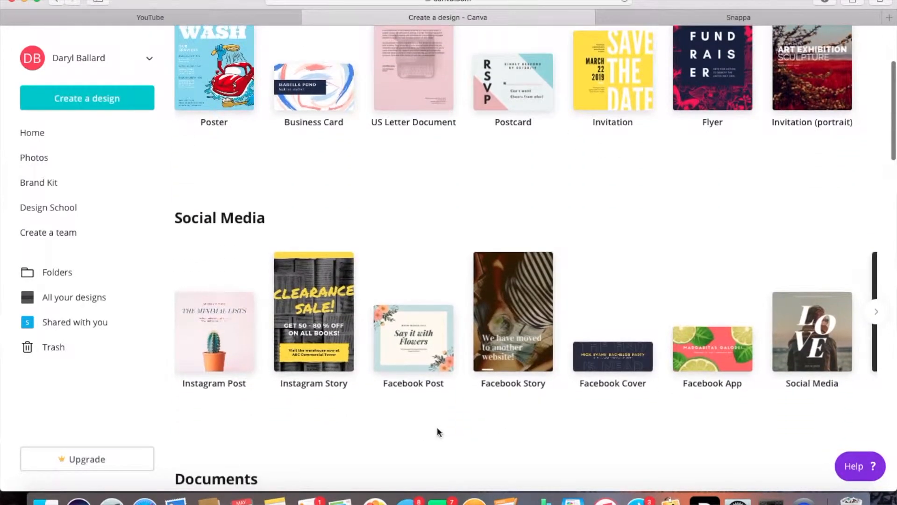
{"action": "scroll", "coordinate": [528, 359], "scroll_direction": "right", "scroll_amount": 5}
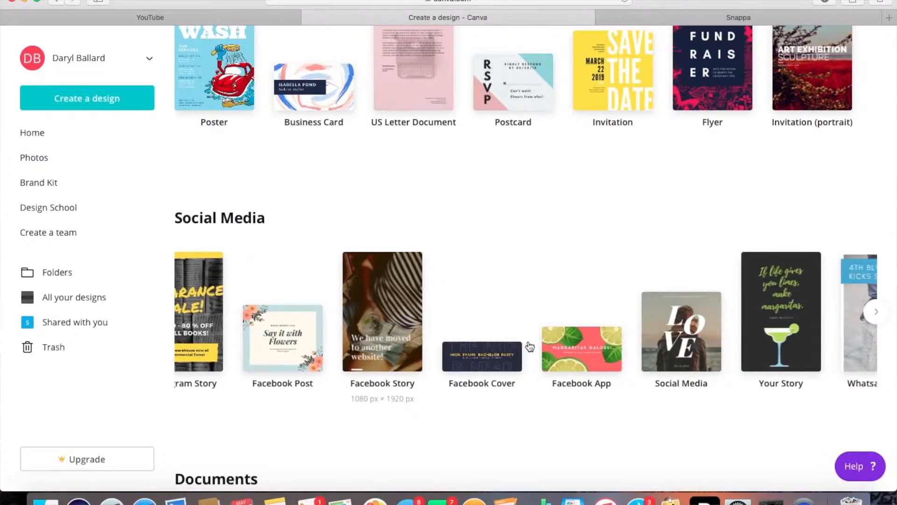
{"action": "scroll", "coordinate": [529, 345], "scroll_direction": "right", "scroll_amount": 8}
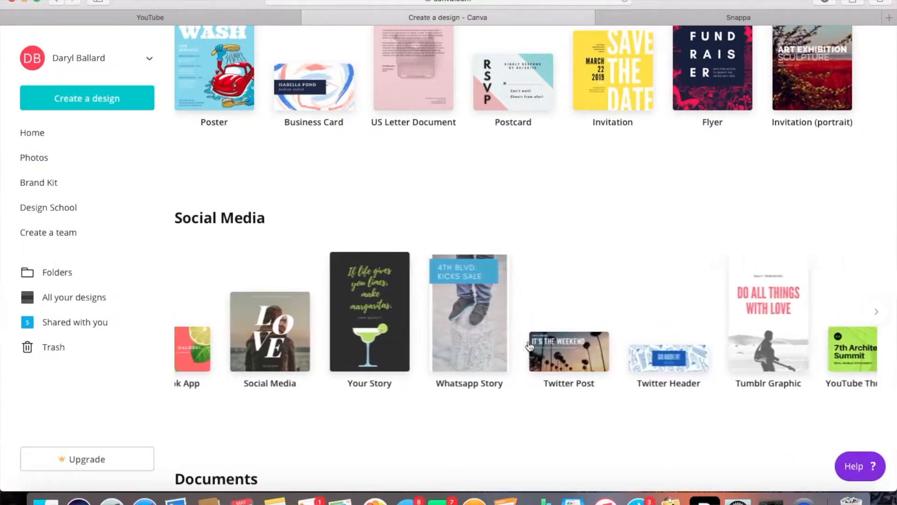
{"action": "scroll", "coordinate": [529, 346], "scroll_direction": "right", "scroll_amount": 9}
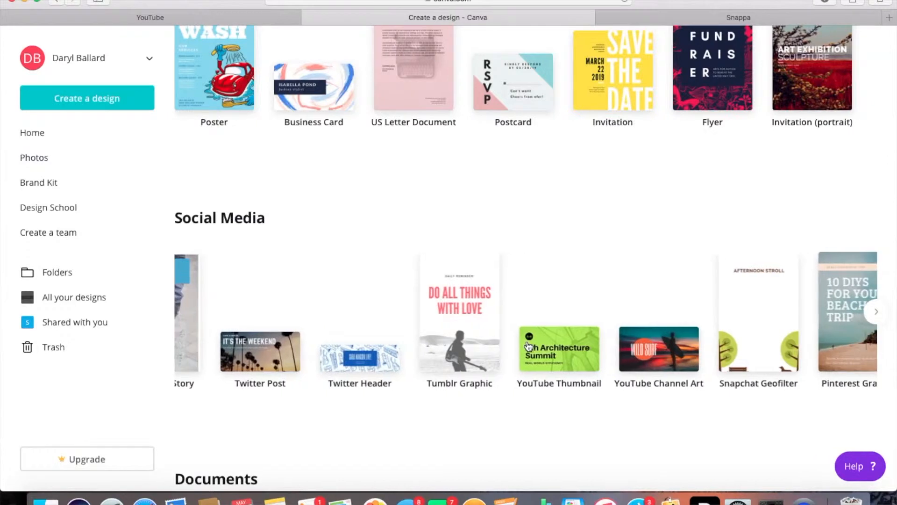
{"action": "scroll", "coordinate": [529, 345], "scroll_direction": "right", "scroll_amount": 2}
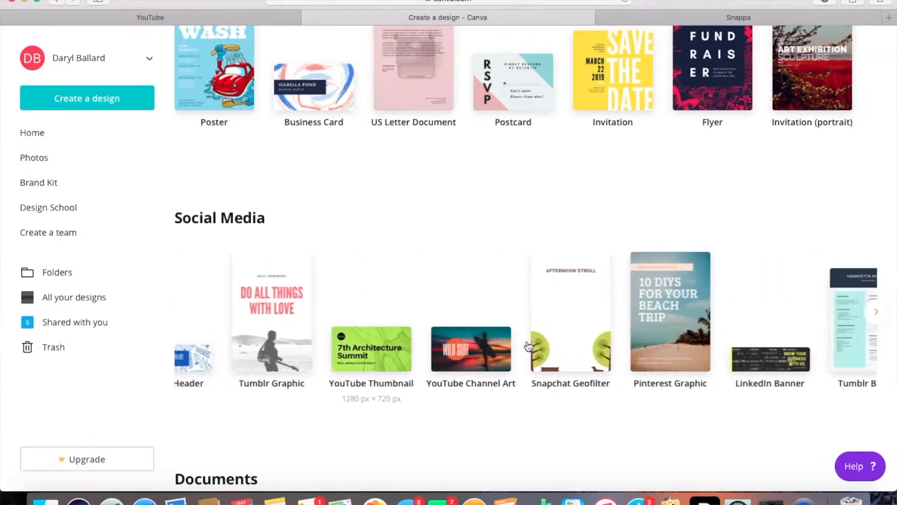
{"action": "left_click", "coordinate": [464, 352]}
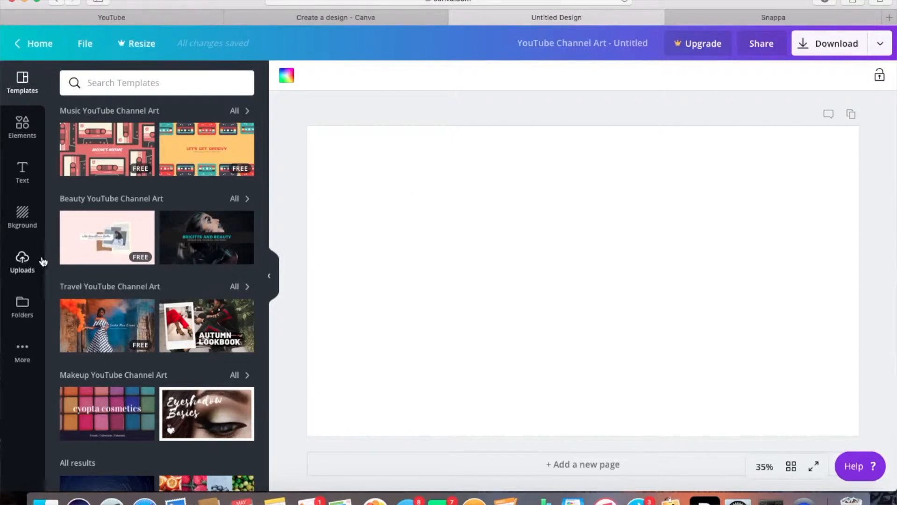
Add the uploaded channel art template image to the blank page and enlarge it to cover the whole canvas
{"action": "left_click", "coordinate": [23, 262]}
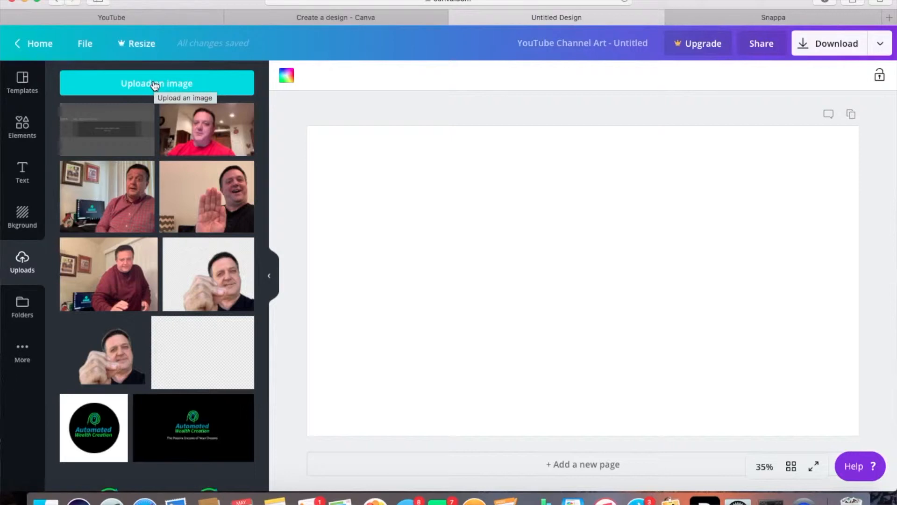
{"action": "left_click", "coordinate": [105, 132]}
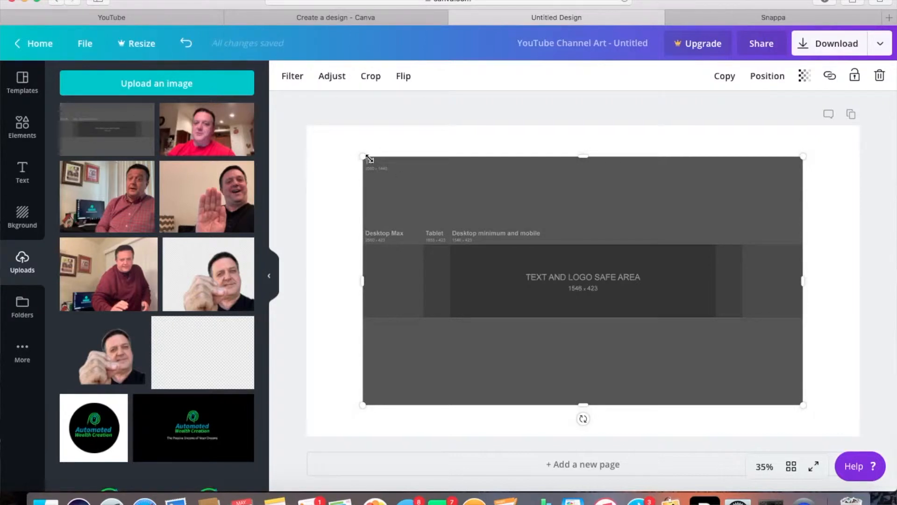
{"action": "left_click_drag", "start_coordinate": [362, 157], "coordinate": [303, 130]}
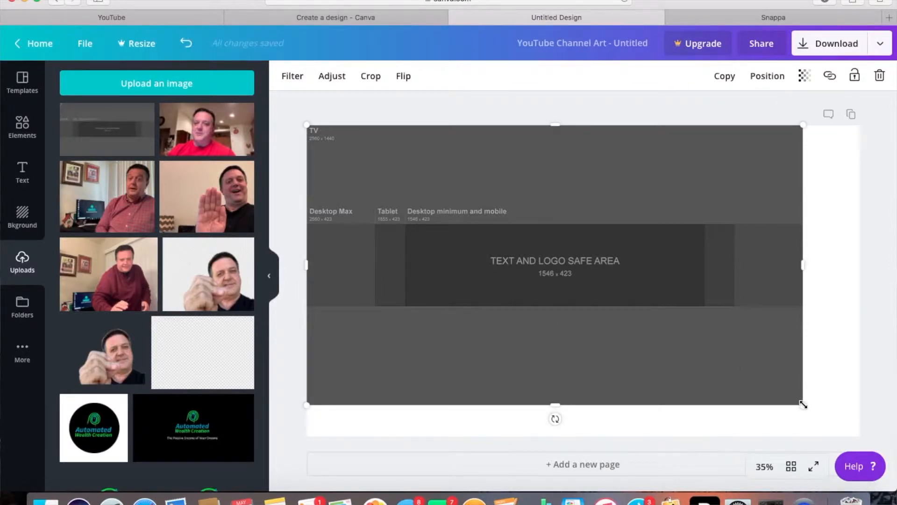
{"action": "left_click_drag", "start_coordinate": [802, 405], "coordinate": [863, 432]}
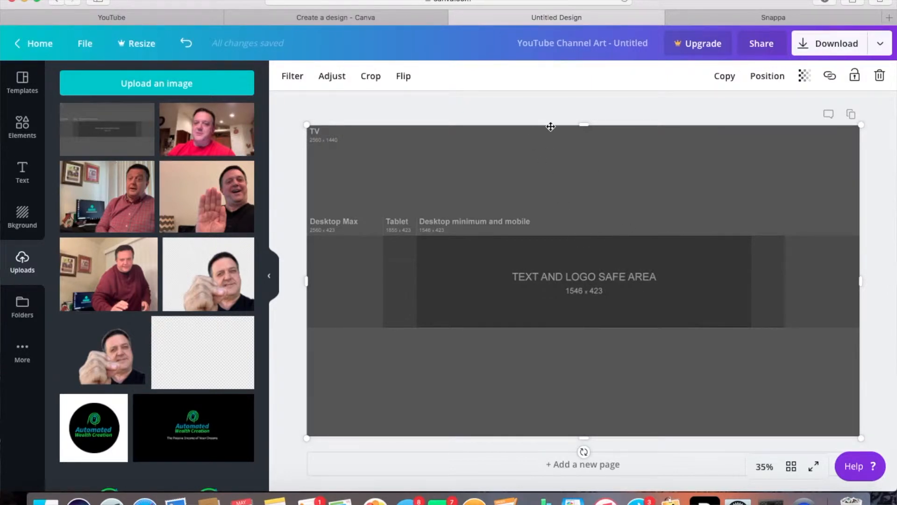
Switch to Snappa and choose the YouTube Channel Art preset at 2560px x 1440px from the header sizes
{"action": "left_click", "coordinate": [771, 22]}
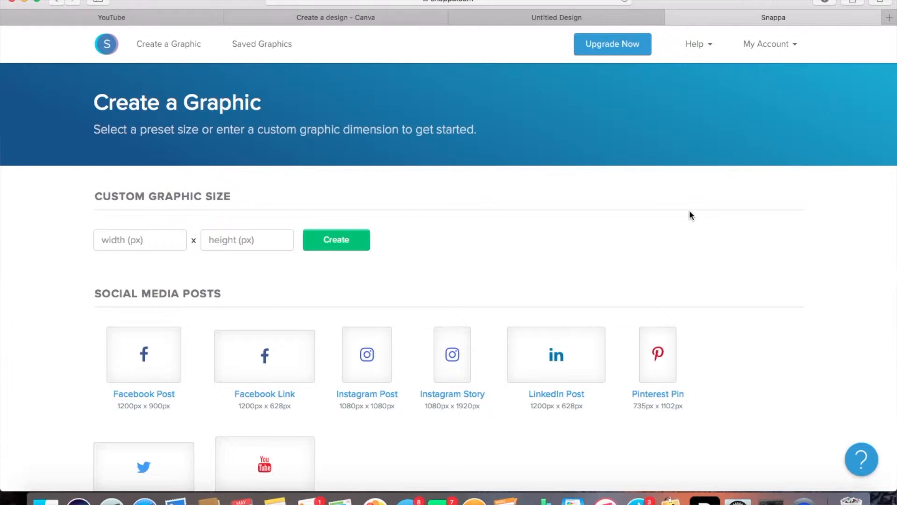
{"action": "scroll", "coordinate": [560, 273], "scroll_direction": "down", "scroll_amount": 5}
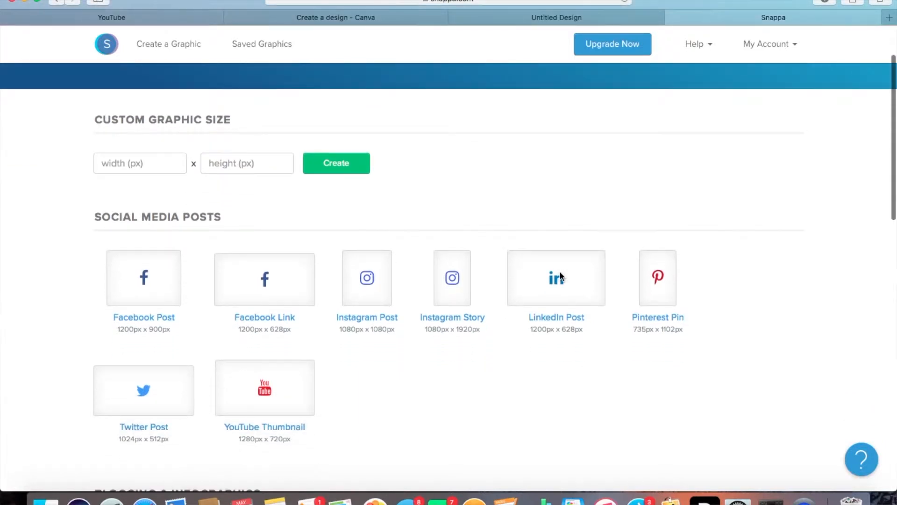
{"action": "scroll", "coordinate": [561, 277], "scroll_direction": "down", "scroll_amount": 10}
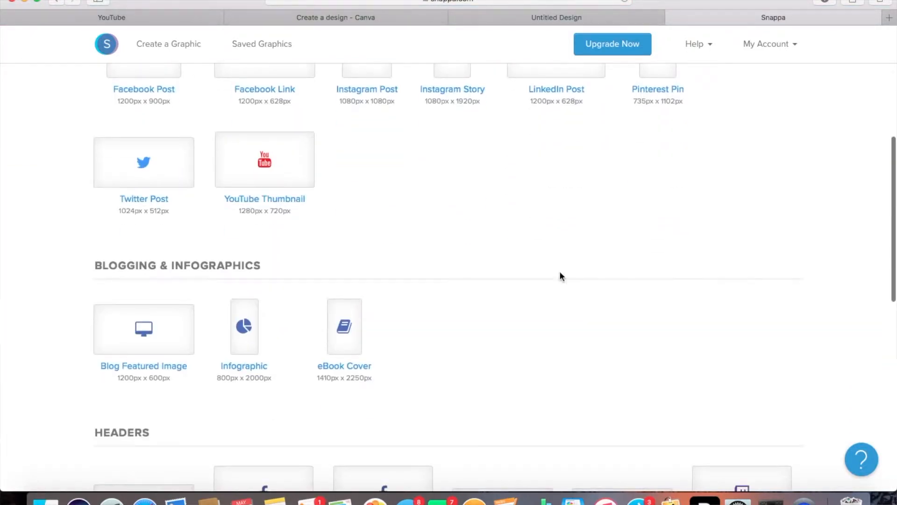
{"action": "scroll", "coordinate": [561, 277], "scroll_direction": "down", "scroll_amount": 8}
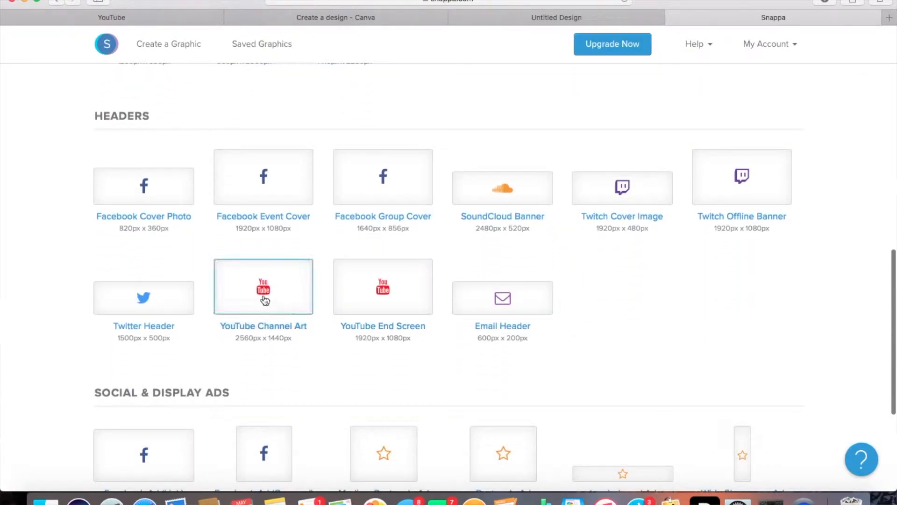
{"action": "left_click", "coordinate": [263, 290]}
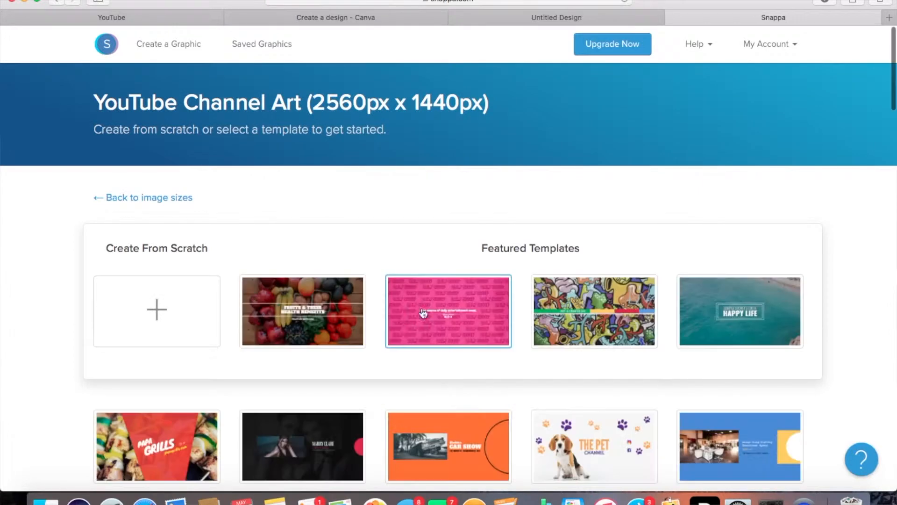
Browse the channel art templates, open the featured Happy Life template to view its safe areas, and return to the template list
{"action": "scroll", "coordinate": [503, 373], "scroll_direction": "down", "scroll_amount": 5}
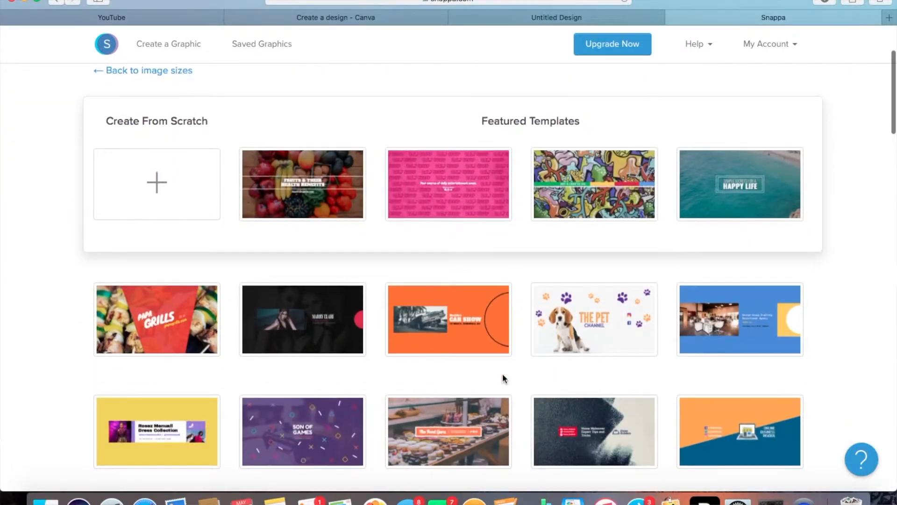
{"action": "scroll", "coordinate": [503, 377], "scroll_direction": "up", "scroll_amount": 2}
{"action": "scroll", "coordinate": [503, 377], "scroll_direction": "down", "scroll_amount": 4}
{"action": "scroll", "coordinate": [503, 377], "scroll_direction": "up", "scroll_amount": 3}
{"action": "scroll", "coordinate": [503, 377], "scroll_direction": "up", "scroll_amount": 3}
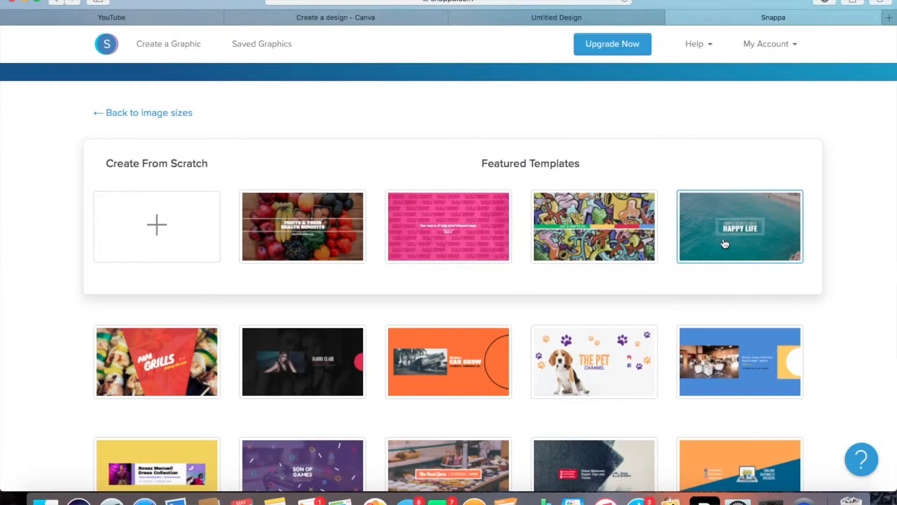
{"action": "left_click", "coordinate": [701, 223]}
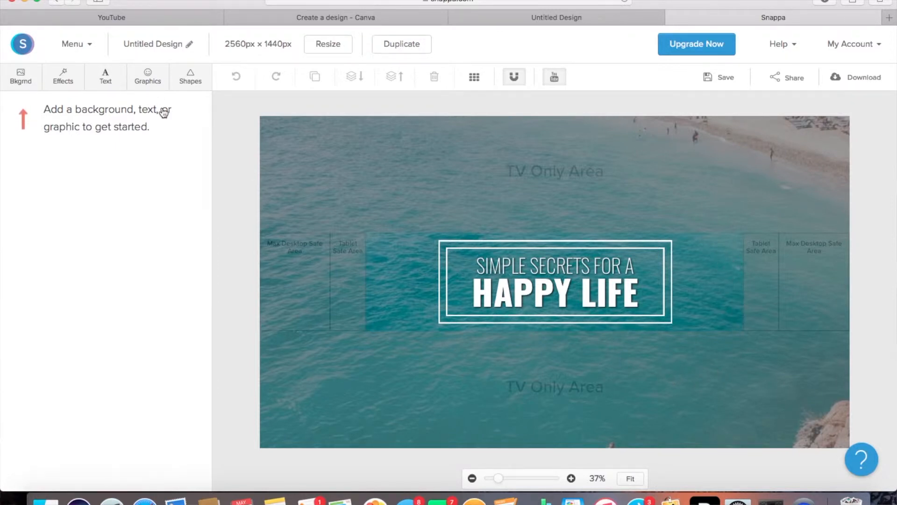
{"action": "left_click", "coordinate": [58, 2]}
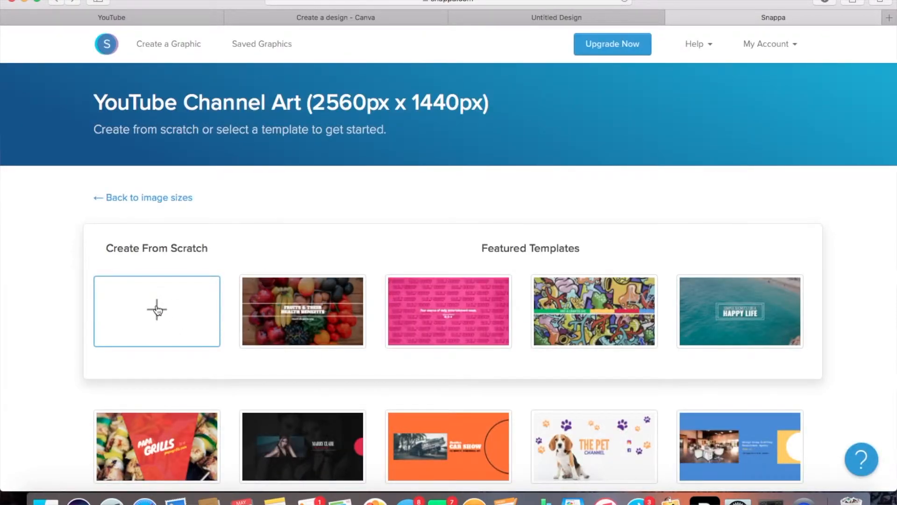
Start a channel art design from scratch and set the uploaded blurred sunset seascape as its background
{"action": "left_click", "coordinate": [157, 310]}
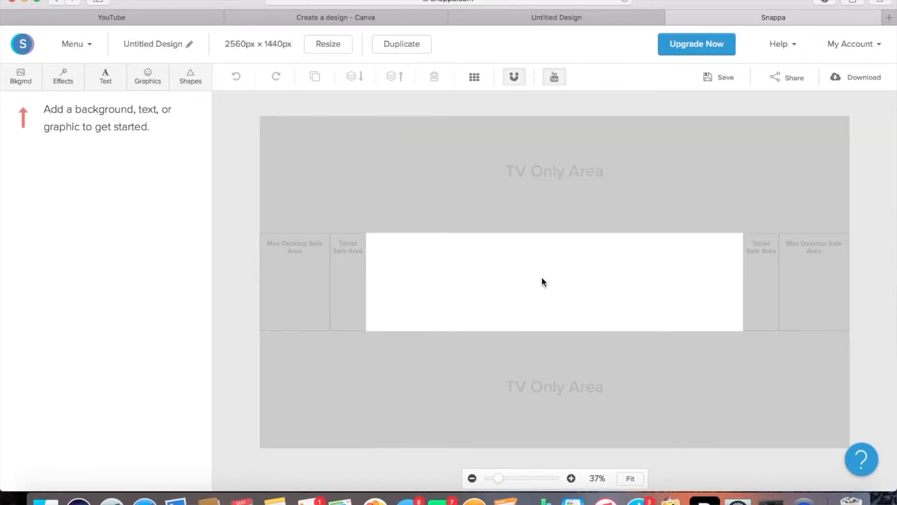
{"action": "left_click", "coordinate": [21, 80]}
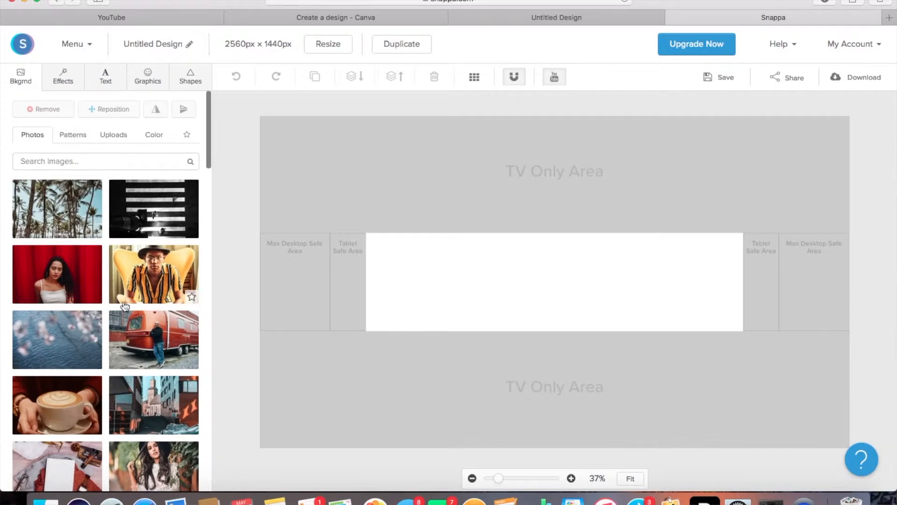
{"action": "left_click", "coordinate": [117, 135]}
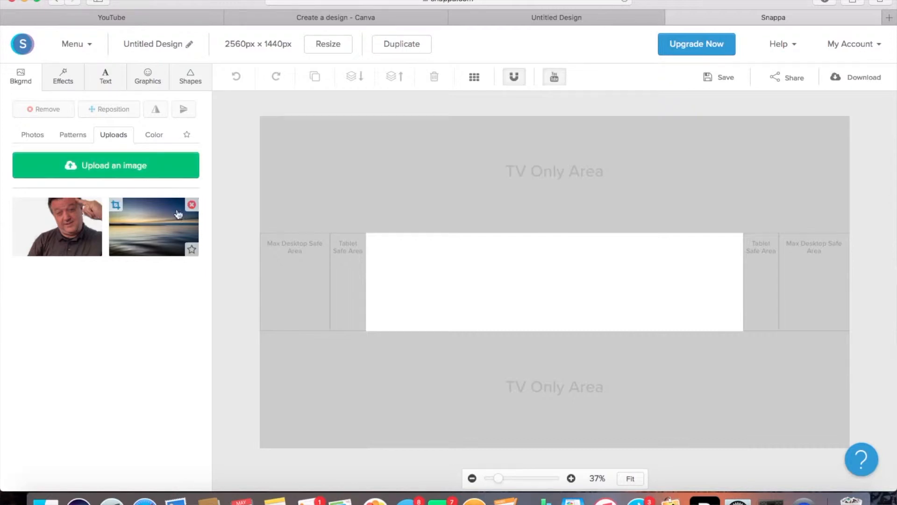
{"action": "left_click", "coordinate": [151, 228]}
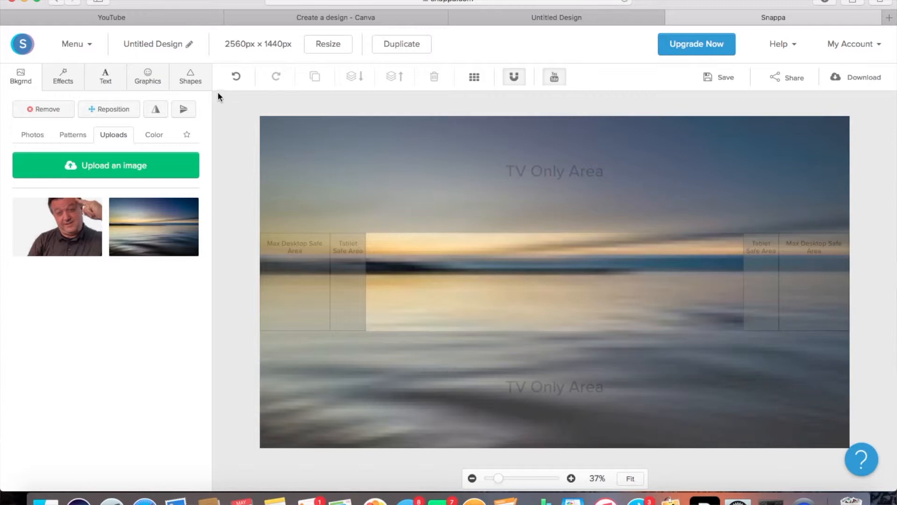
Add a solid rectangle and stretch it to cover the whole canvas
{"action": "left_click", "coordinate": [188, 81]}
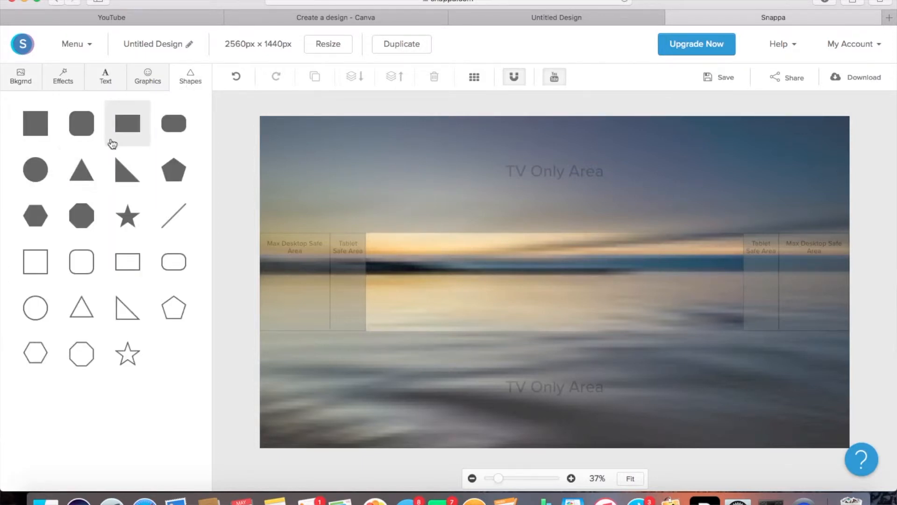
{"action": "left_click", "coordinate": [127, 123]}
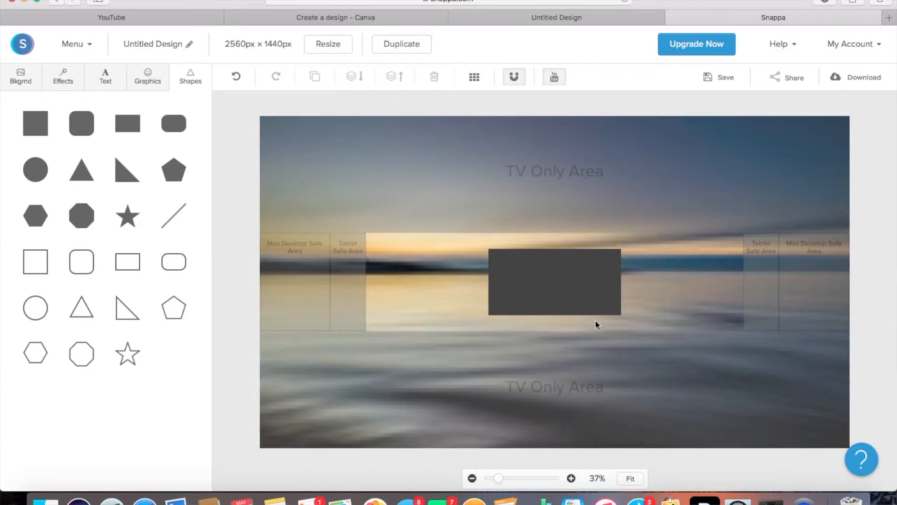
{"action": "left_click", "coordinate": [561, 282]}
{"action": "left_click_drag", "start_coordinate": [487, 248], "coordinate": [192, 16]}
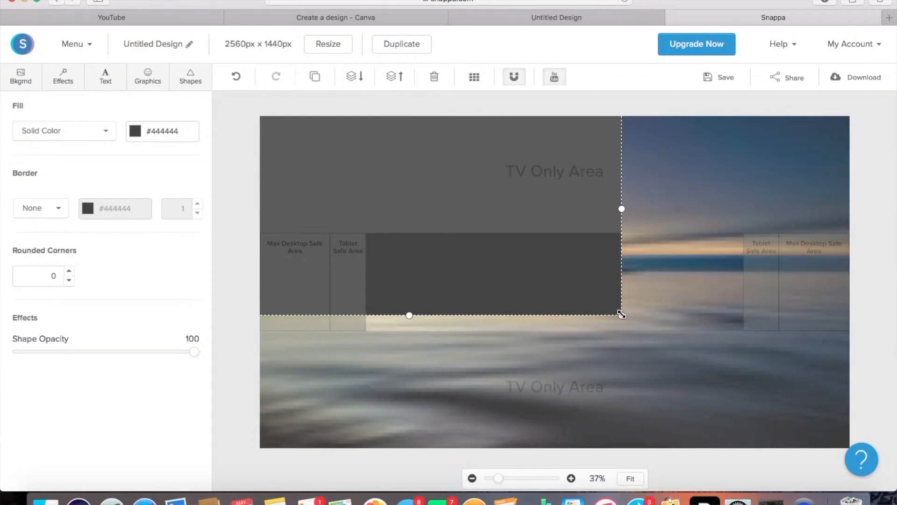
{"action": "left_click_drag", "start_coordinate": [621, 315], "coordinate": [849, 448]}
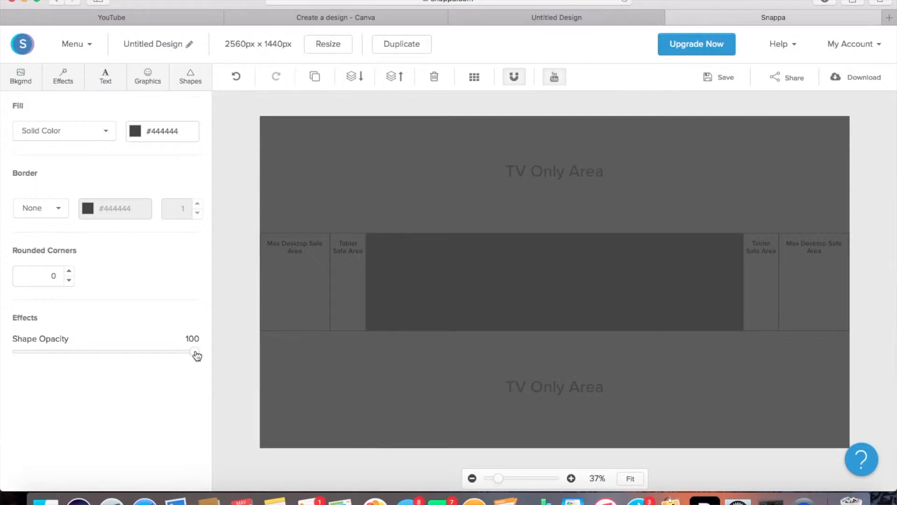
Fill the full-canvas rectangle with blue #4a89dc and lower its opacity to slightly under 80
{"action": "left_click_drag", "start_coordinate": [197, 356], "coordinate": [160, 355]}
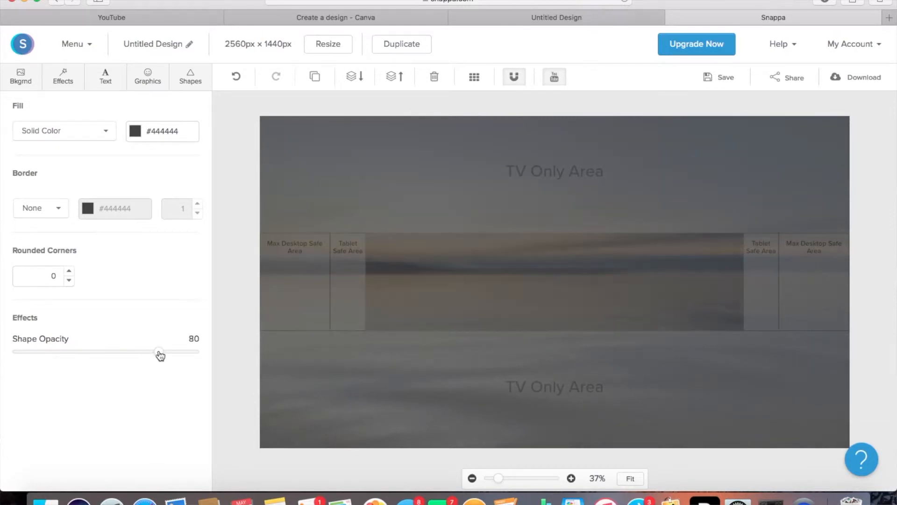
{"action": "left_click", "coordinate": [135, 136]}
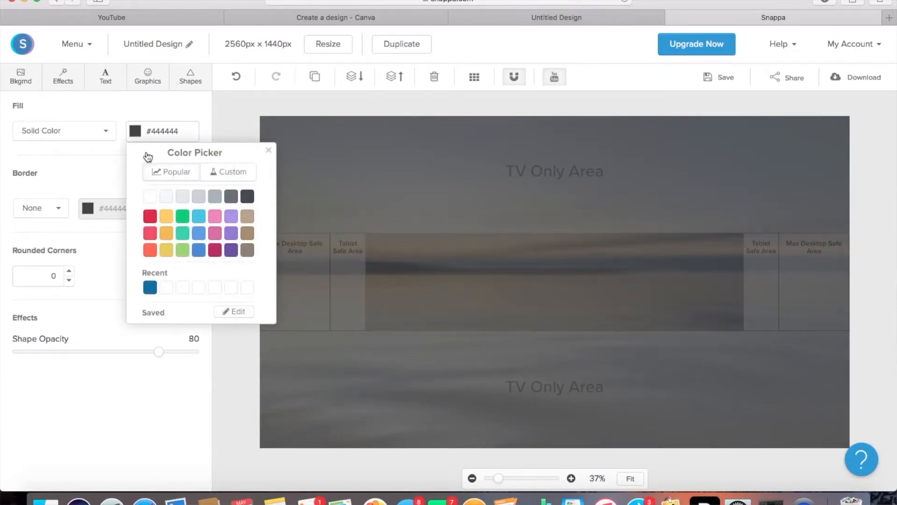
{"action": "left_click", "coordinate": [199, 251]}
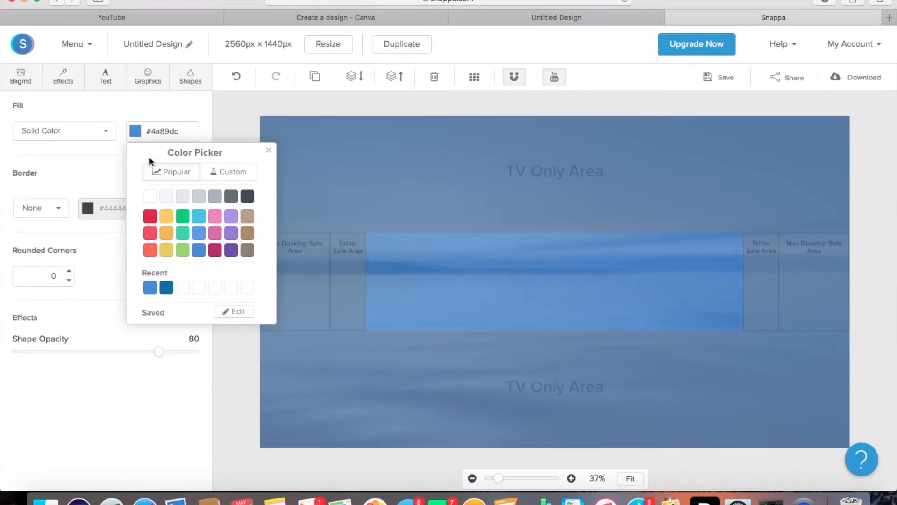
{"action": "left_click", "coordinate": [269, 150]}
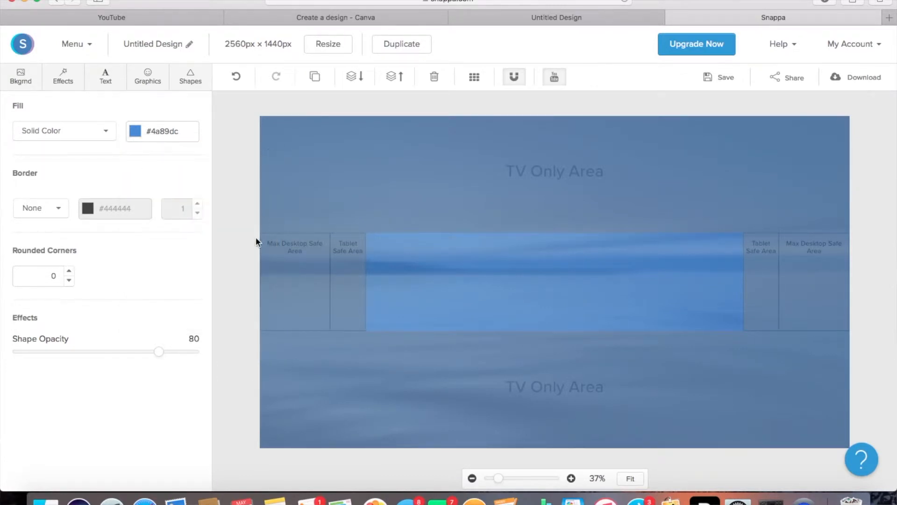
{"action": "left_click_drag", "start_coordinate": [160, 355], "coordinate": [150, 355]}
Add a solid rectangle, shrink it to a thin horizontal bar, and place it near the upper-left corner of the central safe area
{"action": "left_click", "coordinate": [191, 83]}
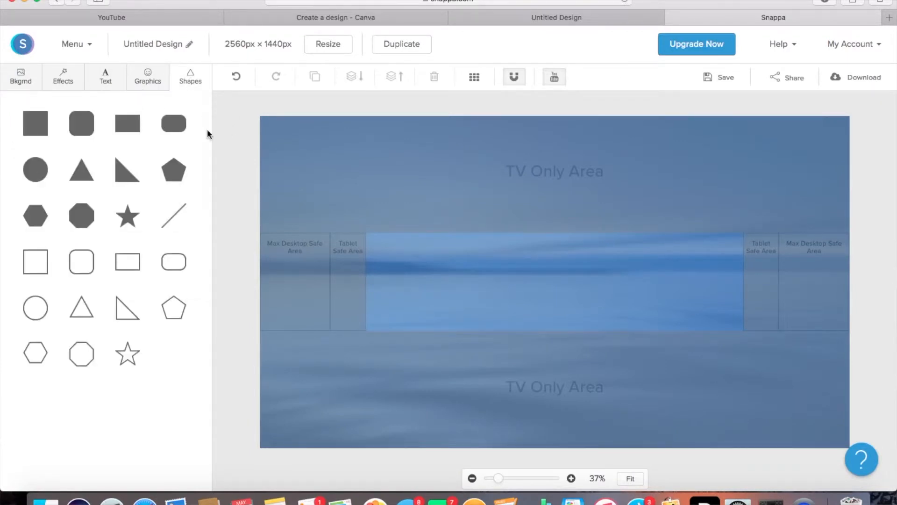
{"action": "left_click", "coordinate": [130, 129]}
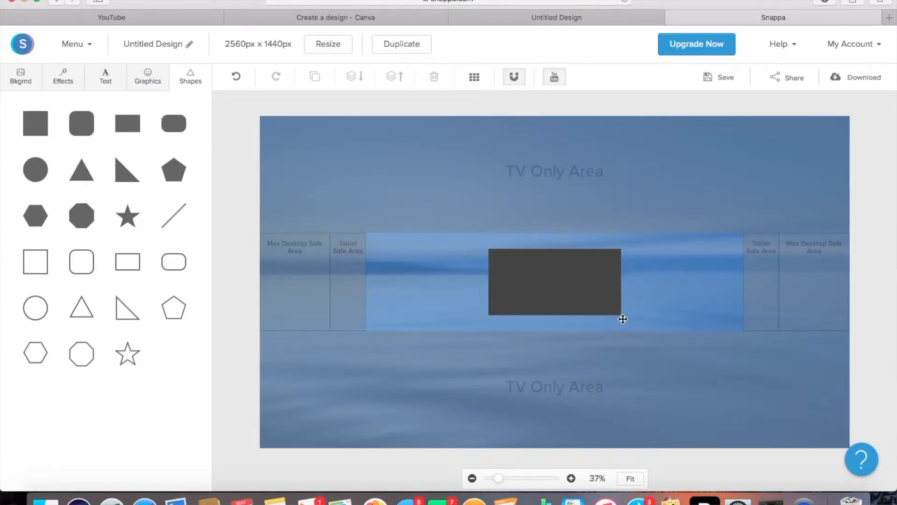
{"action": "left_click", "coordinate": [561, 282]}
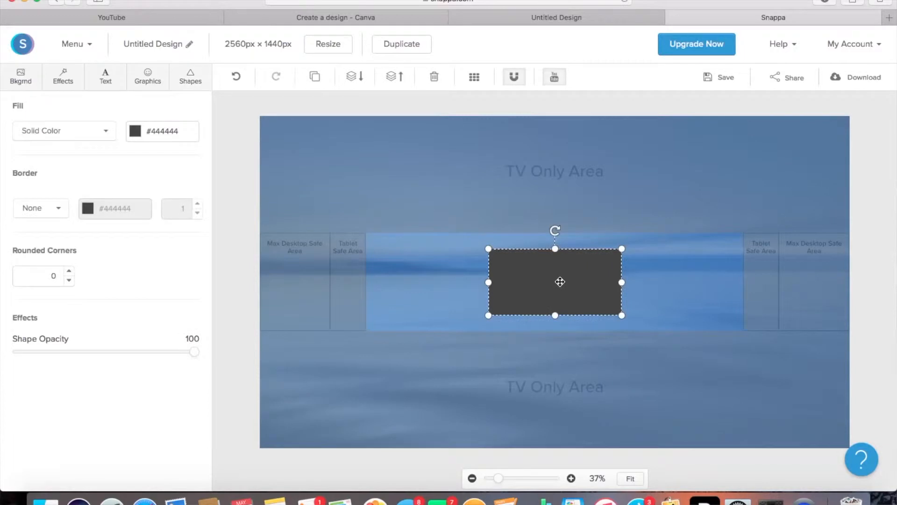
{"action": "left_click_drag", "start_coordinate": [621, 315], "coordinate": [583, 260]}
{"action": "left_click_drag", "start_coordinate": [525, 261], "coordinate": [434, 260]}
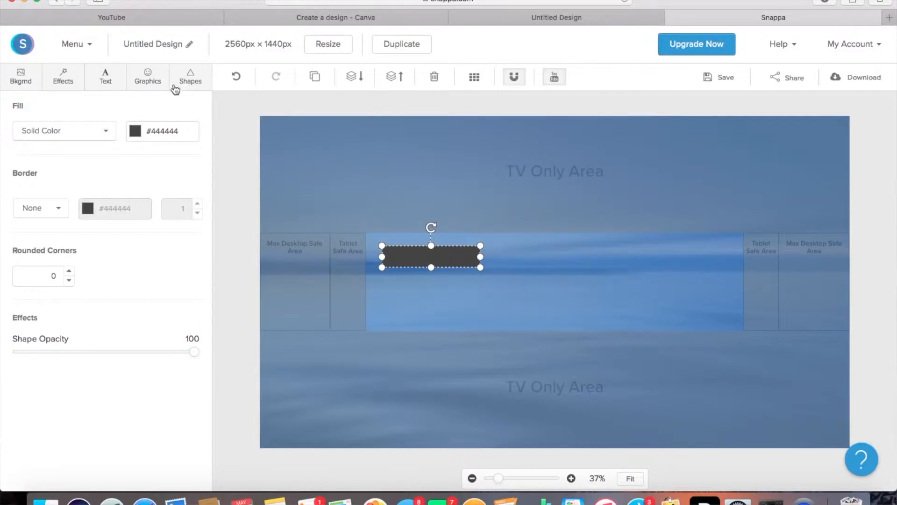
Add another solid rectangle, reduce it to a small block, and center it directly beneath the dark bar to form a T
{"action": "left_click", "coordinate": [189, 81]}
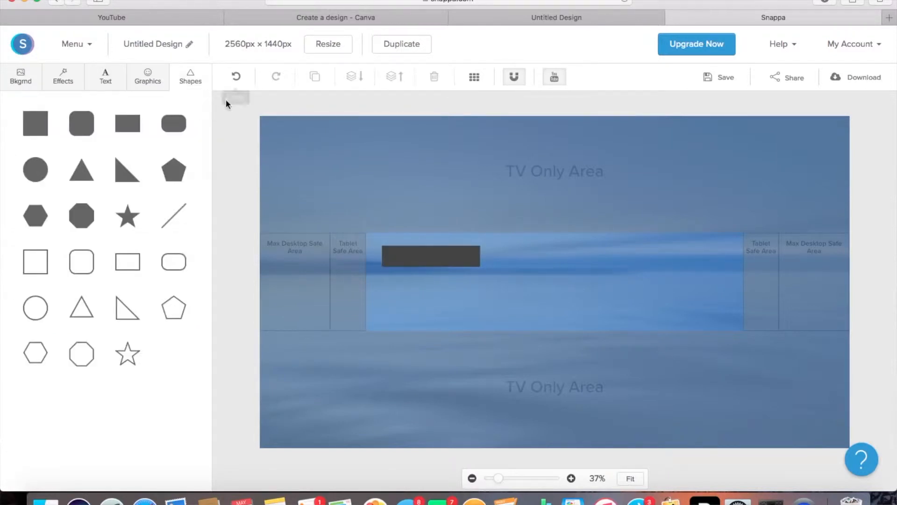
{"action": "left_click", "coordinate": [130, 126]}
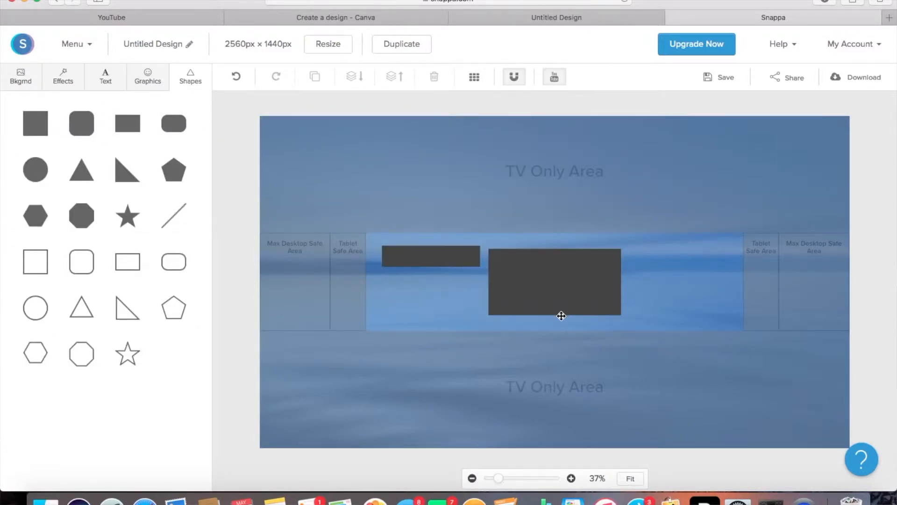
{"action": "left_click", "coordinate": [558, 293]}
{"action": "left_click_drag", "start_coordinate": [554, 317], "coordinate": [554, 271]}
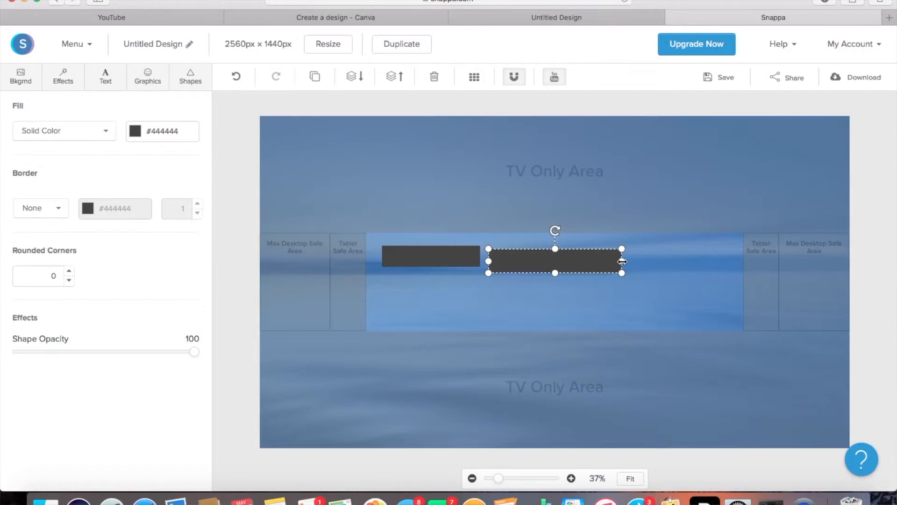
{"action": "left_click_drag", "start_coordinate": [621, 261], "coordinate": [507, 267]}
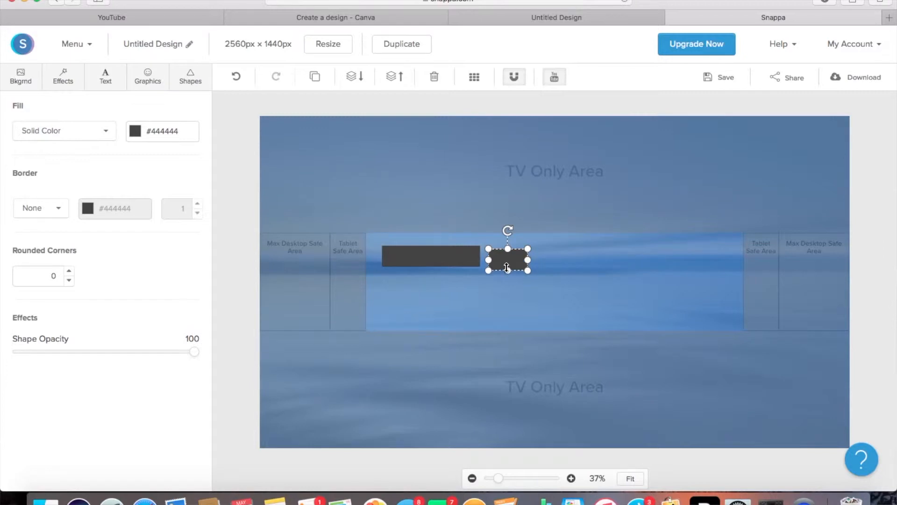
{"action": "left_click_drag", "start_coordinate": [510, 258], "coordinate": [431, 276]}
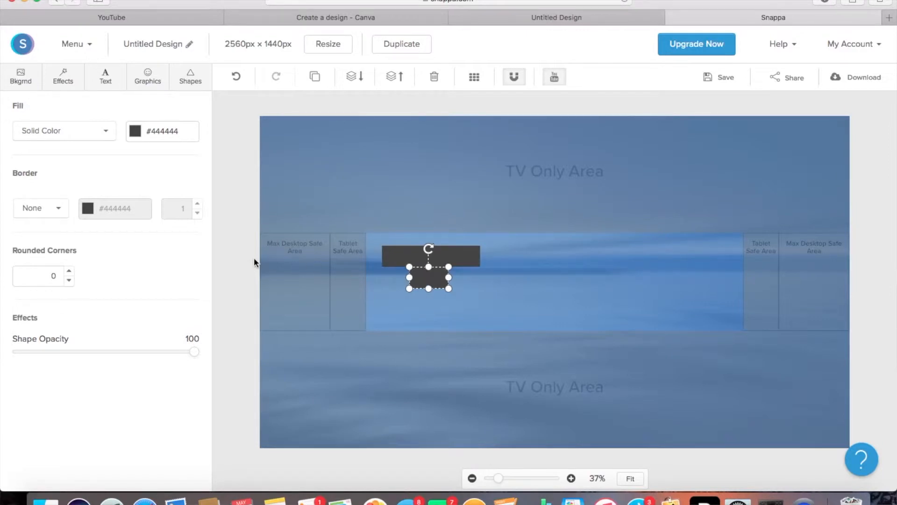
Add a third dark rectangle, resize it to match the top bar, and place it directly under the small block to form an I shape
{"action": "left_click", "coordinate": [190, 78]}
{"action": "left_click", "coordinate": [127, 124]}
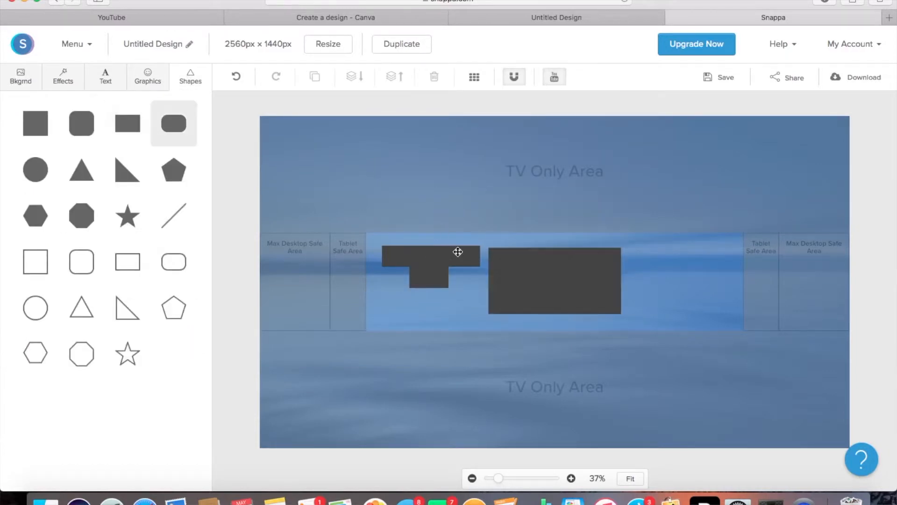
{"action": "left_click", "coordinate": [588, 284]}
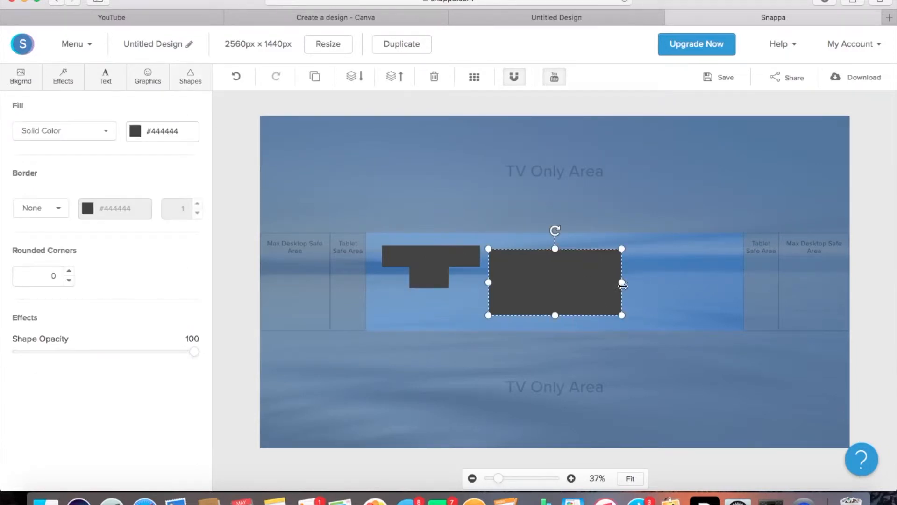
{"action": "left_click_drag", "start_coordinate": [623, 281], "coordinate": [477, 285]}
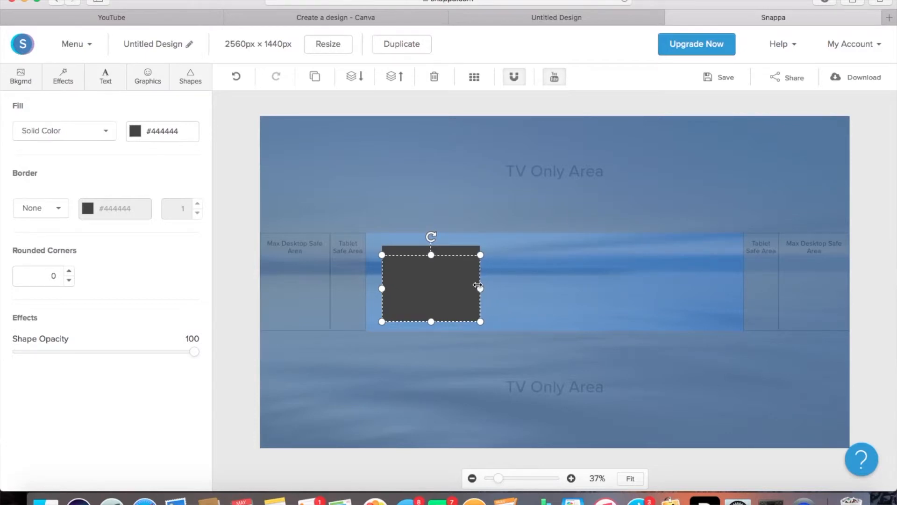
{"action": "left_click_drag", "start_coordinate": [437, 280], "coordinate": [527, 269]}
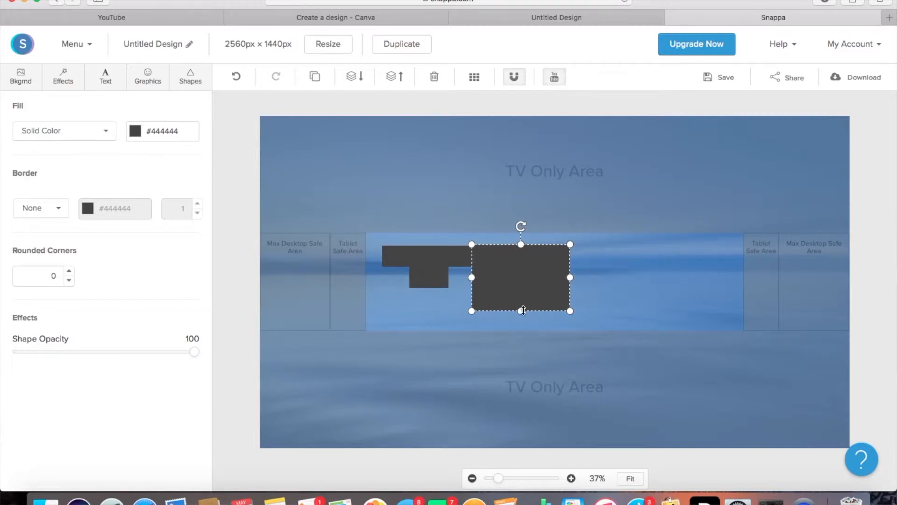
{"action": "left_click_drag", "start_coordinate": [523, 312], "coordinate": [434, 300]}
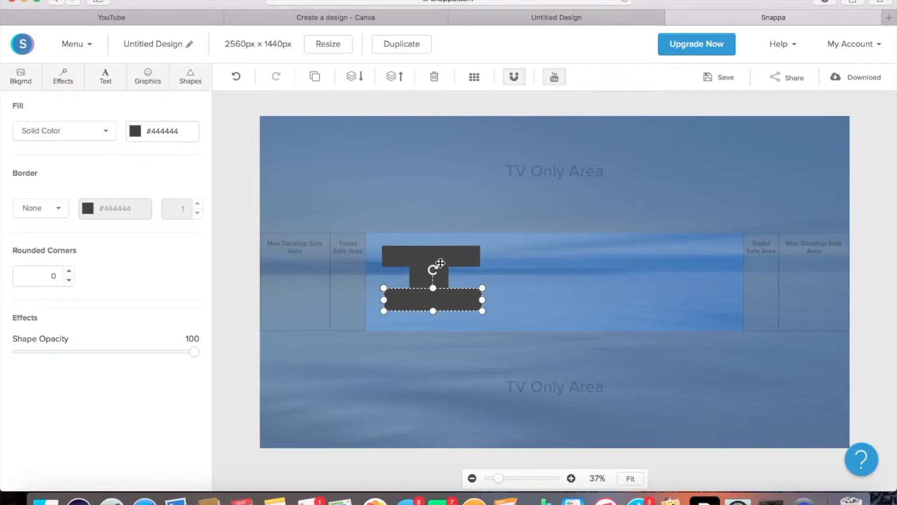
Add a heading text reading "Peaceful" to the canvas
{"action": "left_click", "coordinate": [105, 81]}
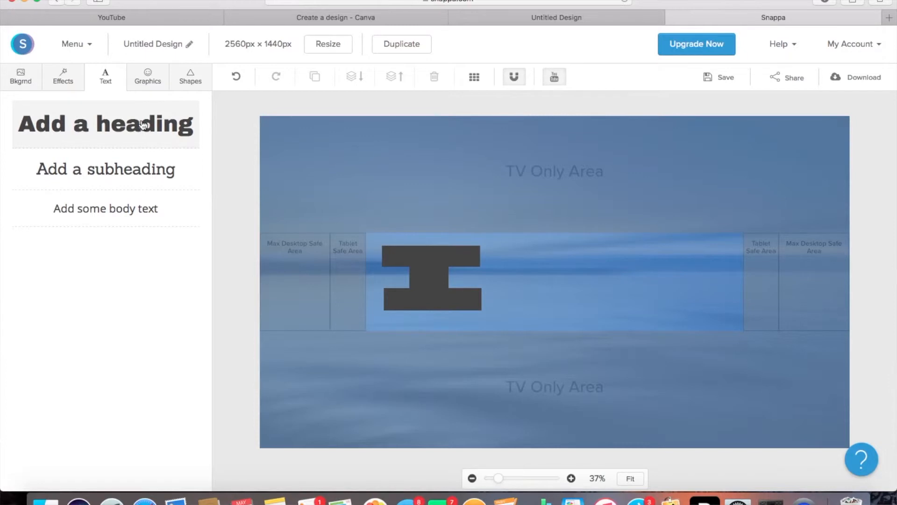
{"action": "left_click", "coordinate": [143, 124]}
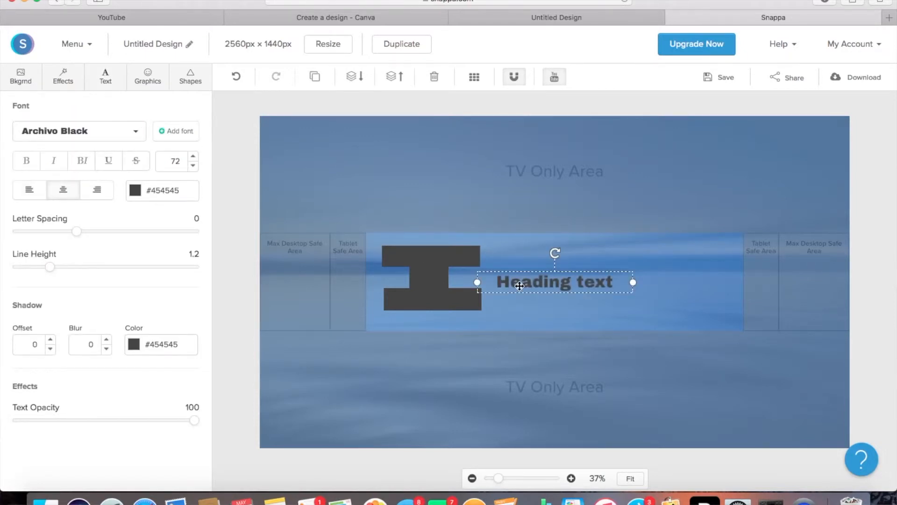
{"action": "double_click", "coordinate": [561, 281]}
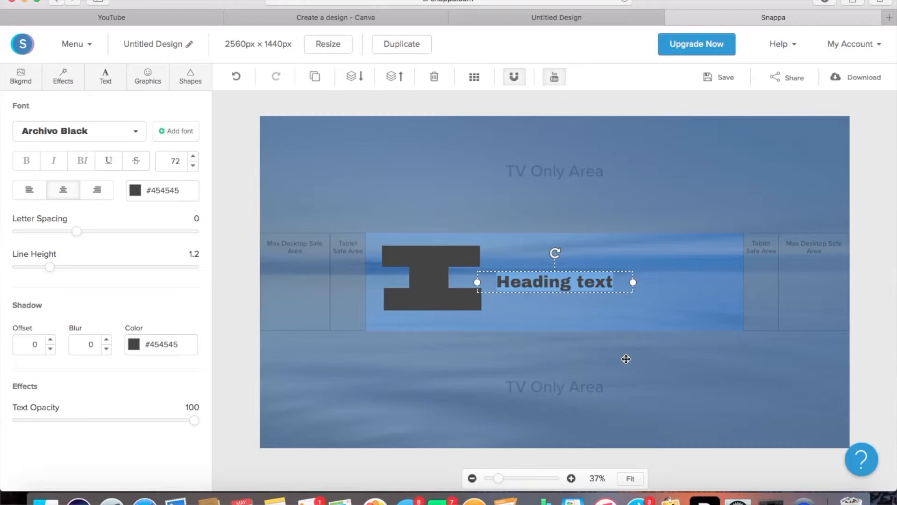
{"action": "type", "text": "Pea"}
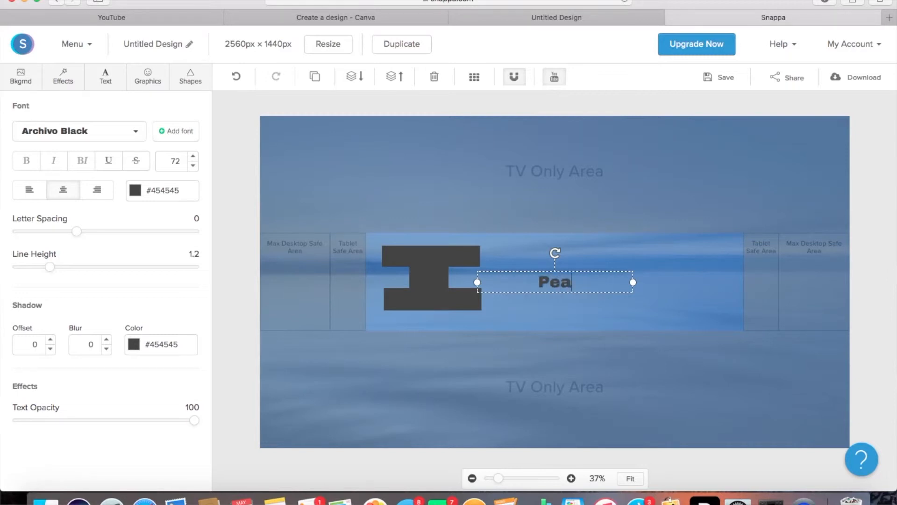
{"action": "type", "text": "ceful"}
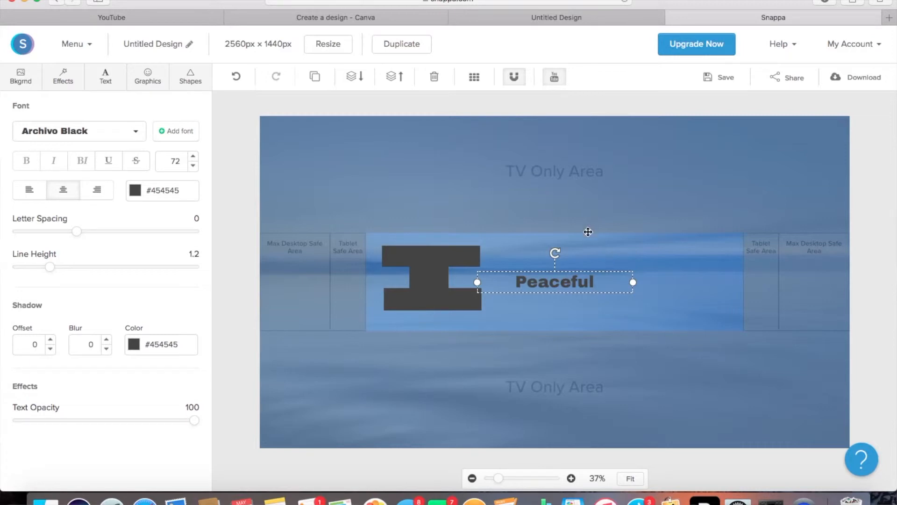
Change the "Peaceful" heading's text color to light gray #e6e9ed
{"action": "double_click", "coordinate": [581, 282]}
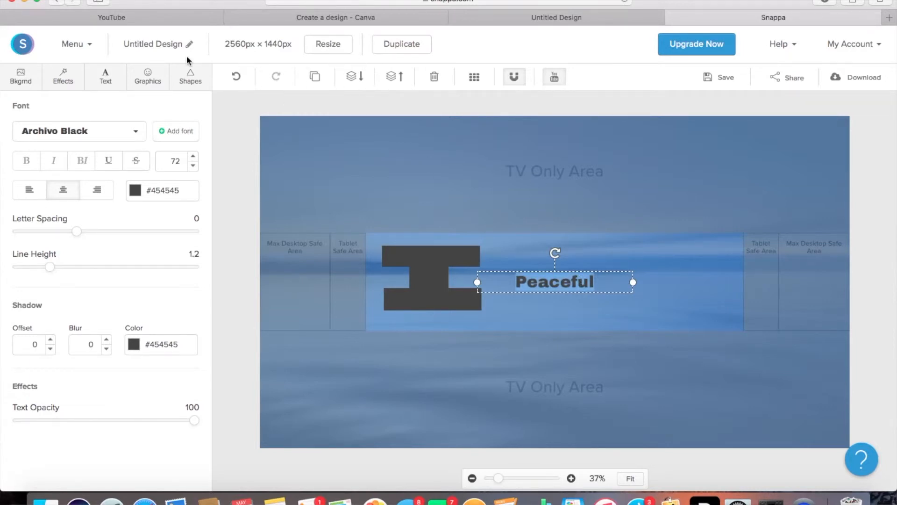
{"action": "left_click", "coordinate": [135, 193]}
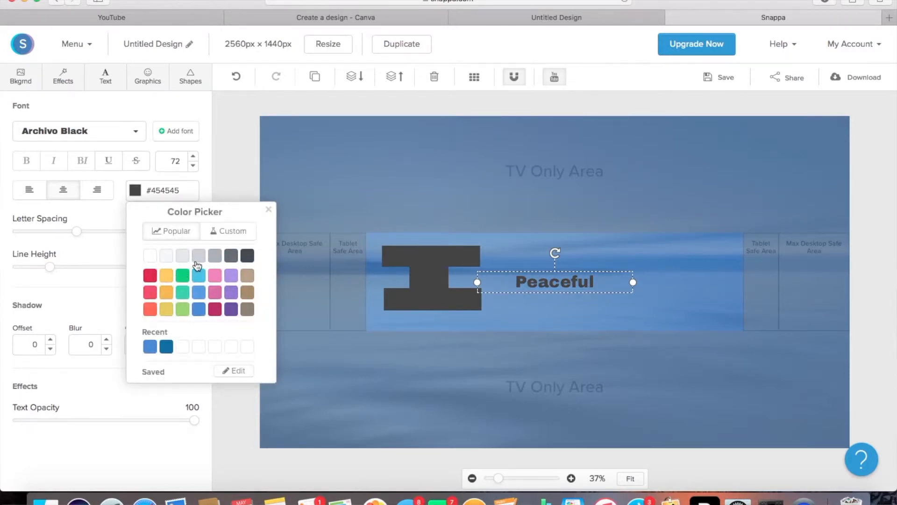
{"action": "left_click", "coordinate": [183, 258]}
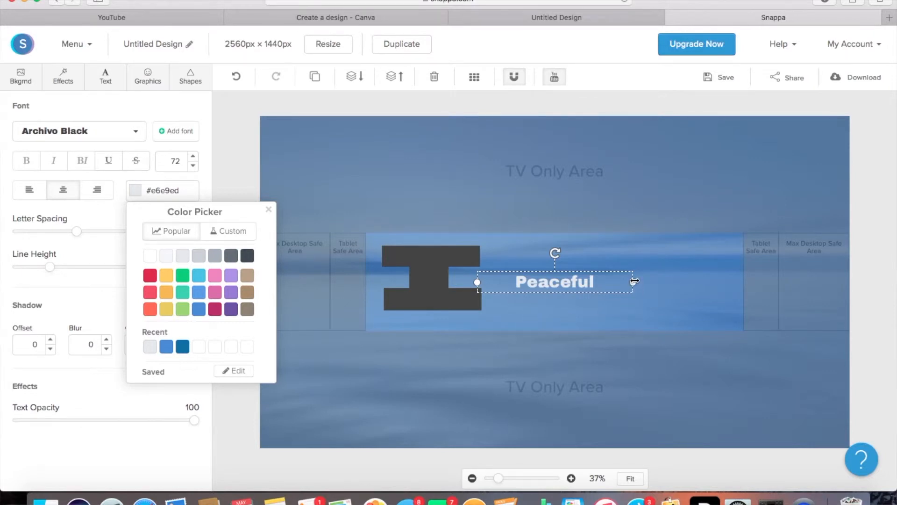
Narrow the "Peaceful" text box to fit its word and center it on the logo's upper dark bar
{"action": "left_click_drag", "start_coordinate": [633, 281], "coordinate": [561, 281]}
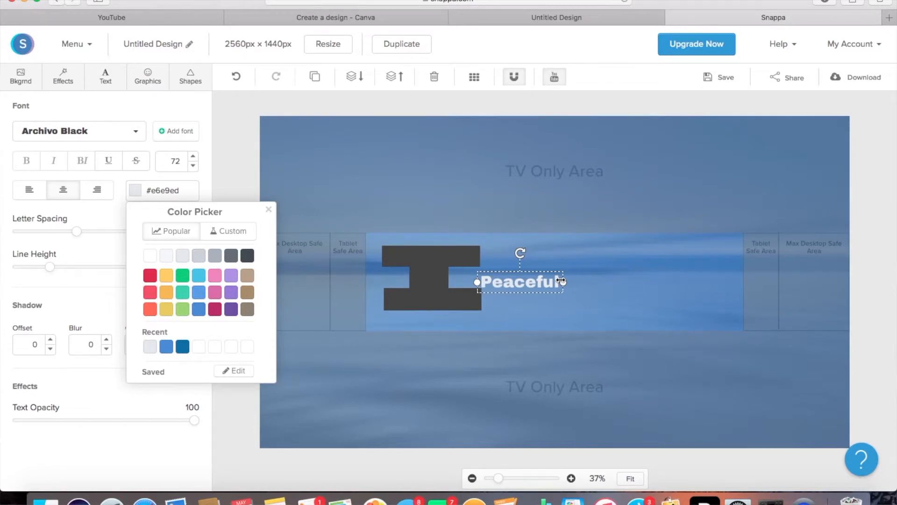
{"action": "left_click", "coordinate": [528, 280]}
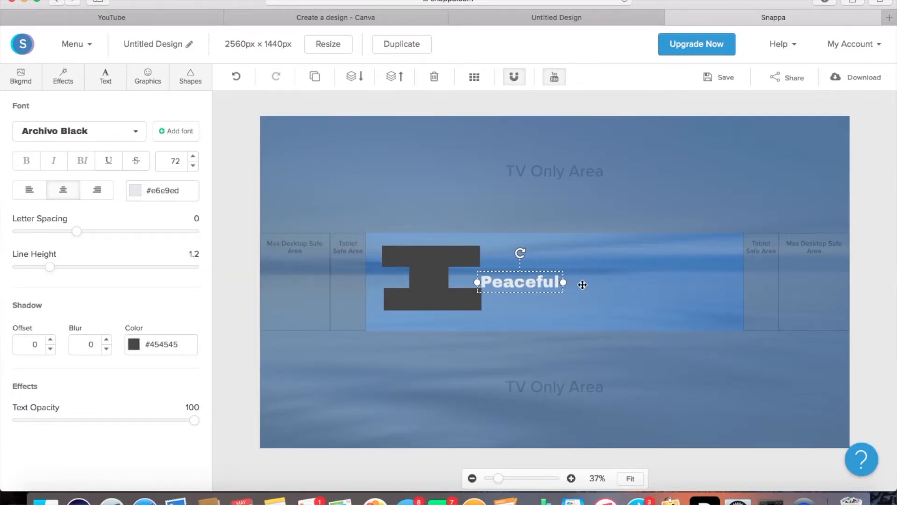
{"action": "left_click", "coordinate": [582, 285]}
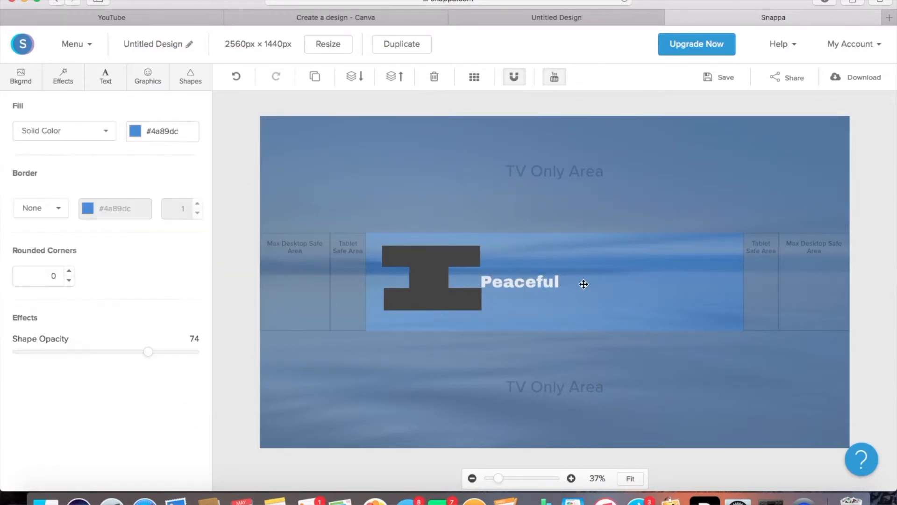
{"action": "left_click", "coordinate": [523, 284]}
{"action": "left_click_drag", "start_coordinate": [522, 284], "coordinate": [435, 258]}
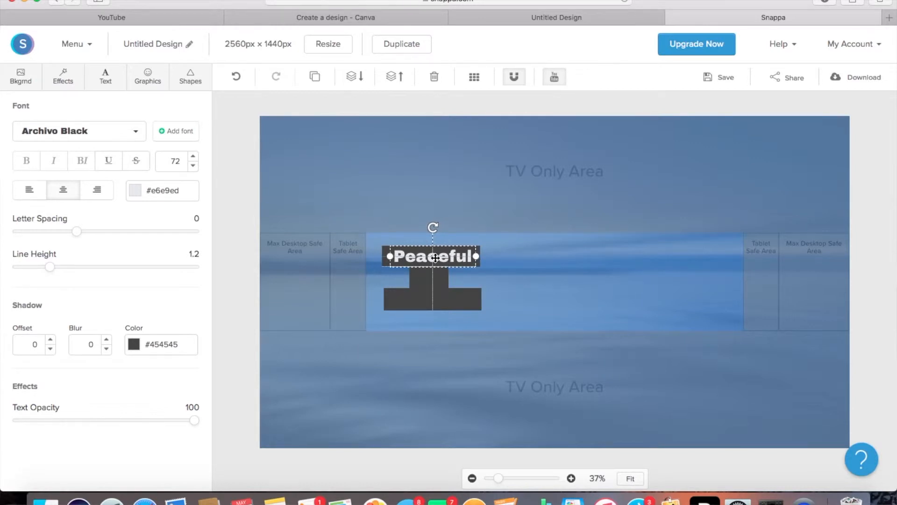
{"action": "left_click_drag", "start_coordinate": [434, 258], "coordinate": [436, 258]}
Add a second heading reading "Life" and narrow its text box to fit the word
{"action": "left_click", "coordinate": [106, 82]}
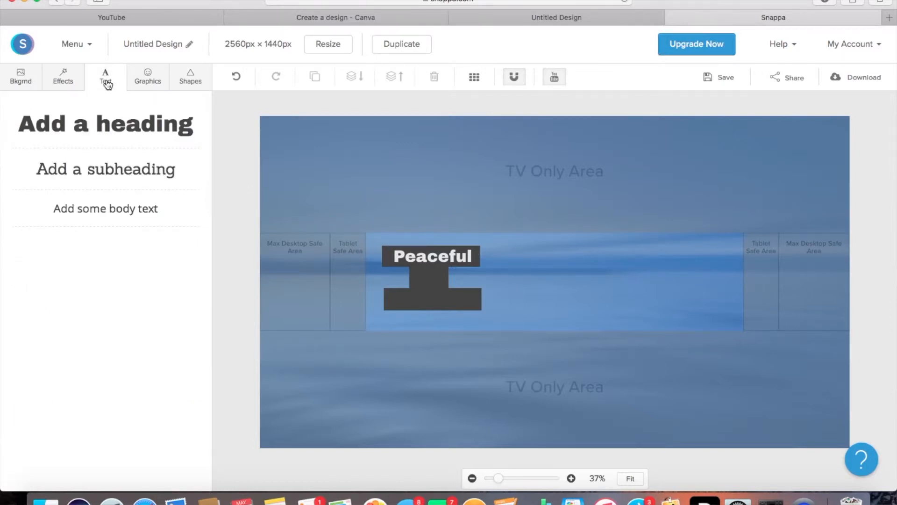
{"action": "left_click", "coordinate": [121, 123]}
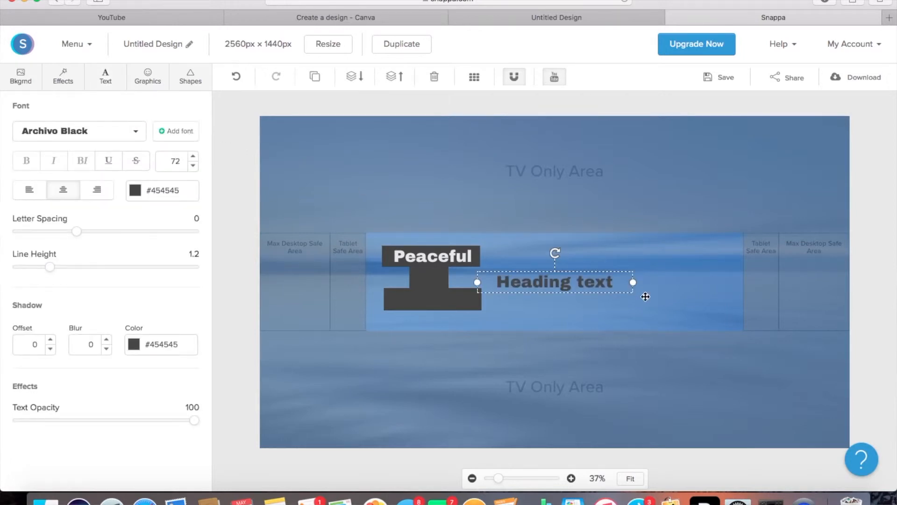
{"action": "double_click", "coordinate": [591, 287]}
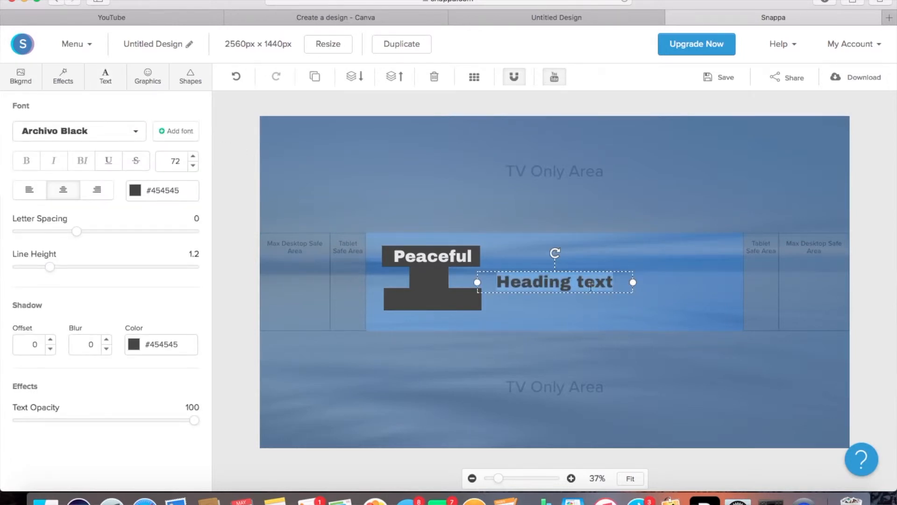
{"action": "type", "text": "Life"}
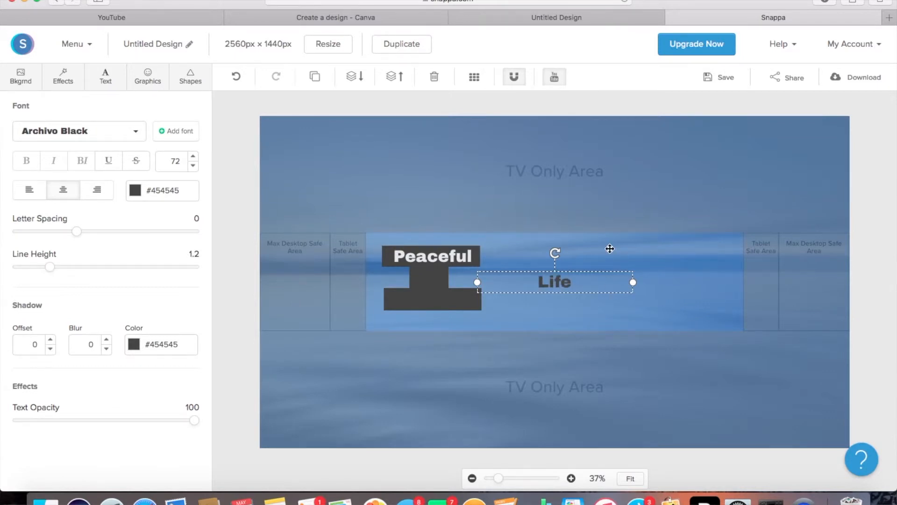
{"action": "left_click_drag", "start_coordinate": [634, 282], "coordinate": [520, 282]}
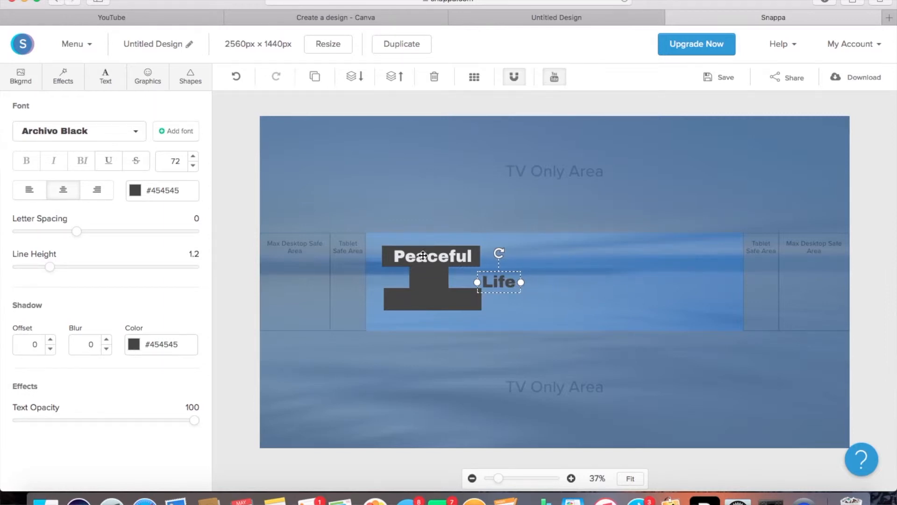
Color the "Life" heading blue #4a89dc and place it on the small middle block of the logo
{"action": "left_click", "coordinate": [136, 195]}
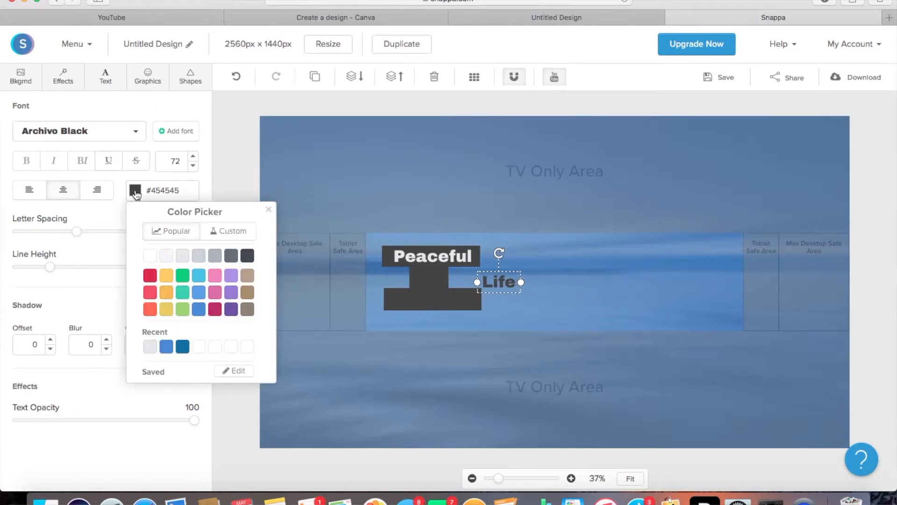
{"action": "left_click", "coordinate": [199, 311]}
{"action": "left_click", "coordinate": [570, 278]}
{"action": "left_click_drag", "start_coordinate": [476, 289], "coordinate": [432, 278]}
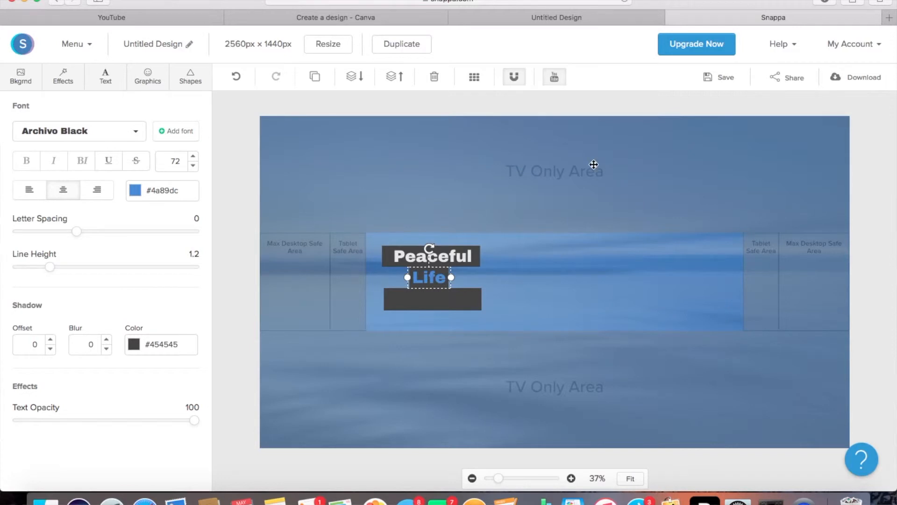
Add a third heading reading "Strategy" and narrow its text box to fit the word
{"action": "left_click", "coordinate": [107, 83]}
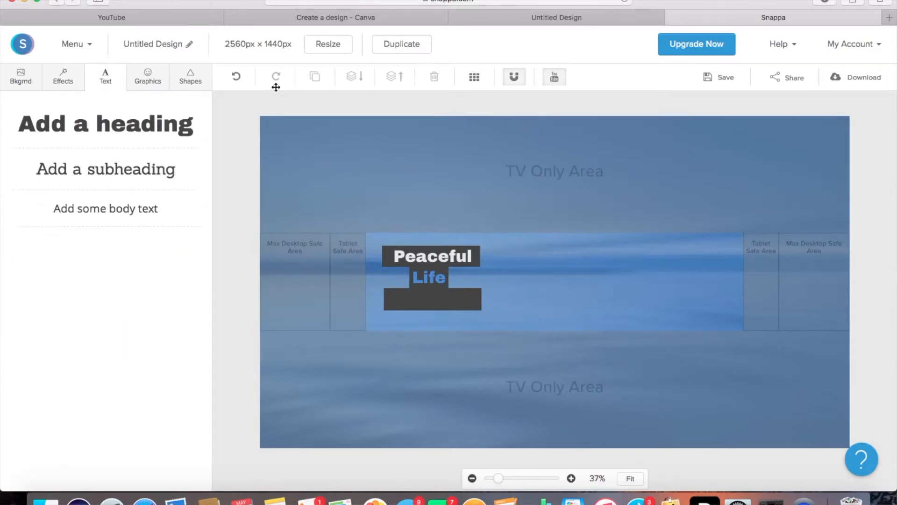
{"action": "left_click", "coordinate": [163, 127]}
{"action": "left_click", "coordinate": [573, 283]}
{"action": "double_click", "coordinate": [569, 284]}
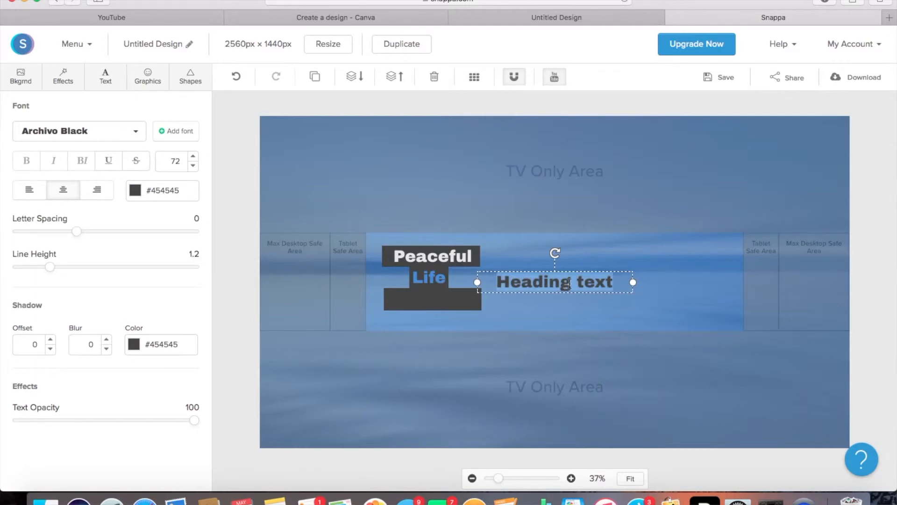
{"action": "type", "text": "Stra"}
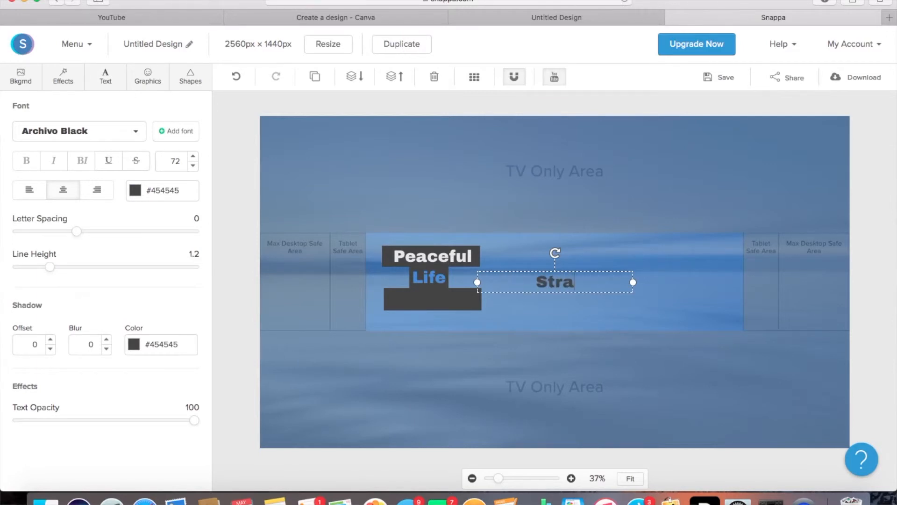
{"action": "type", "text": "tegy"}
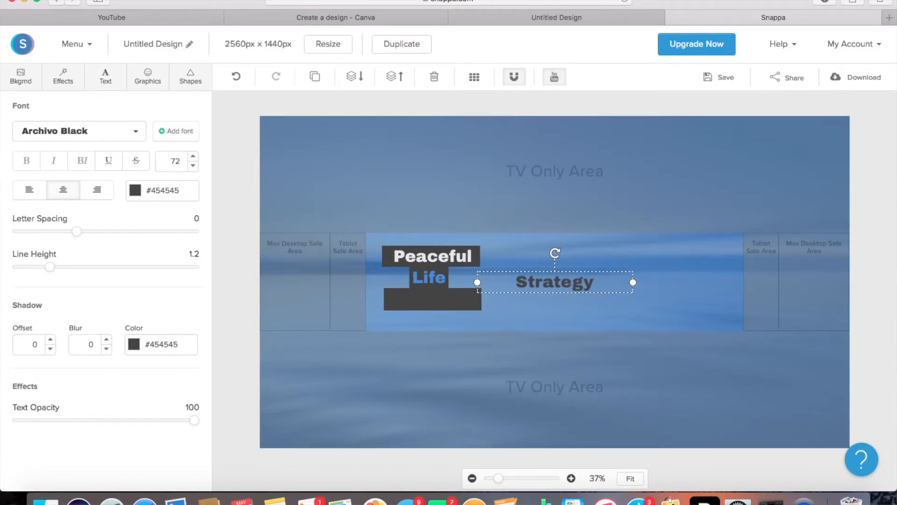
{"action": "left_click_drag", "start_coordinate": [633, 282], "coordinate": [560, 282]}
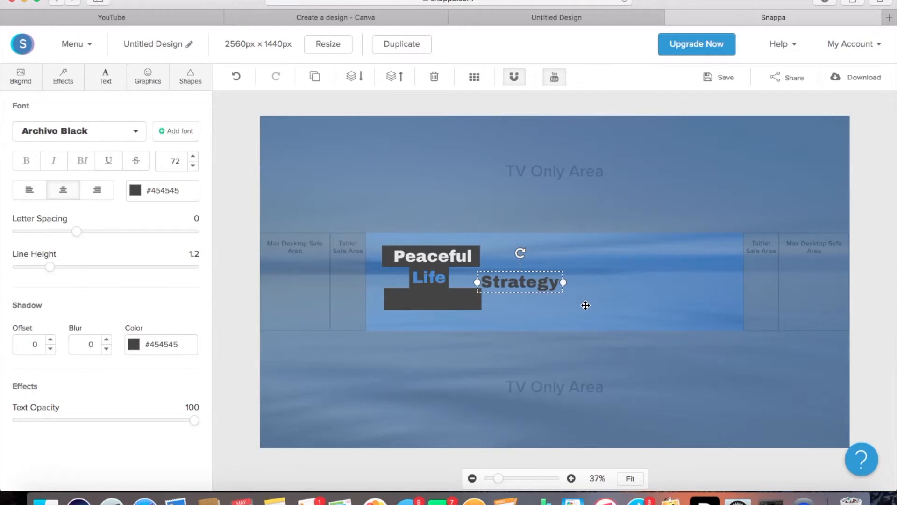
Color the "Strategy" heading light green #a0d468 and center it on the logo's lower dark bar
{"action": "left_click", "coordinate": [135, 190]}
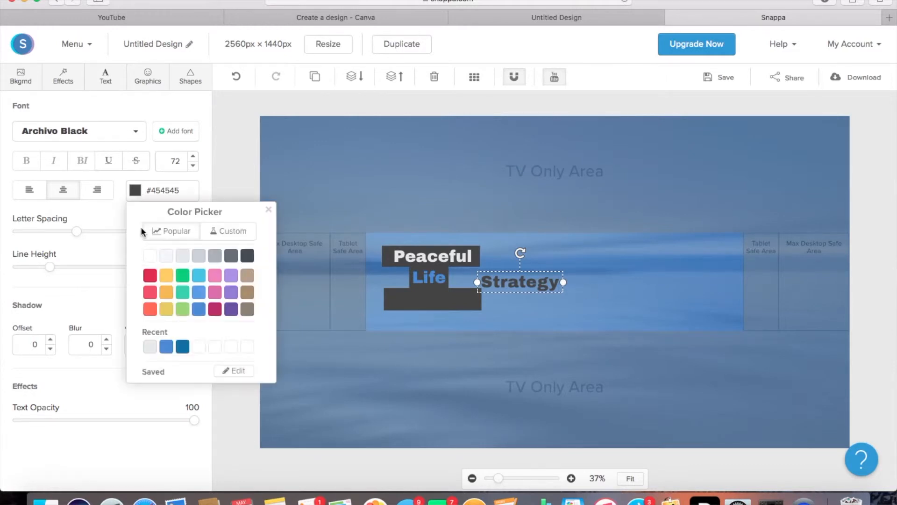
{"action": "left_click", "coordinate": [178, 309]}
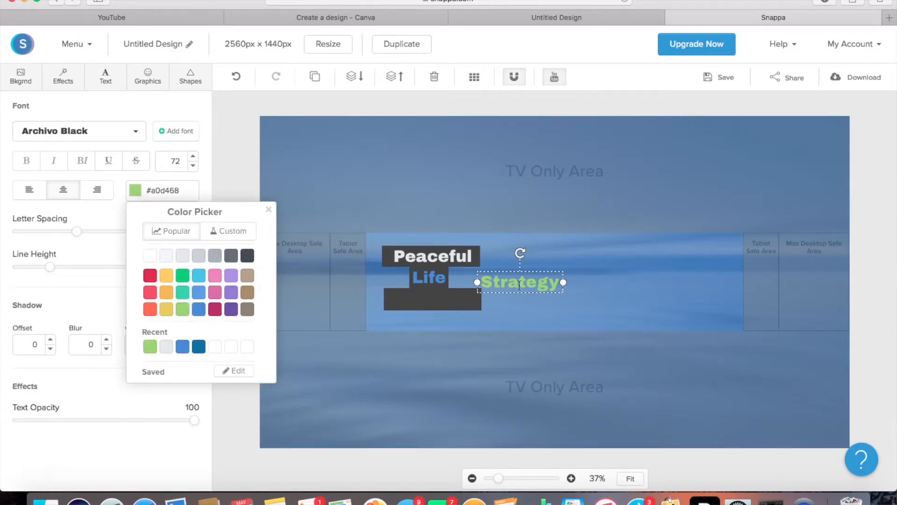
{"action": "left_click", "coordinate": [543, 296]}
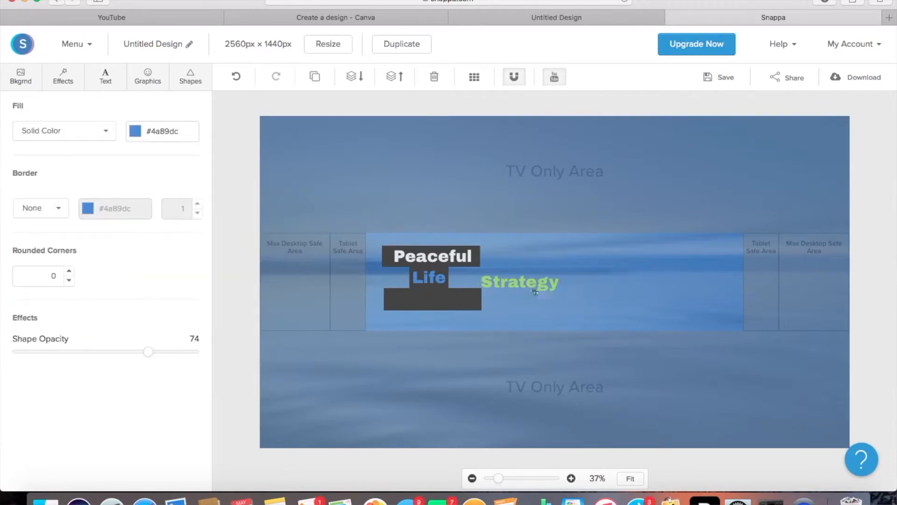
{"action": "left_click_drag", "start_coordinate": [520, 283], "coordinate": [432, 301]}
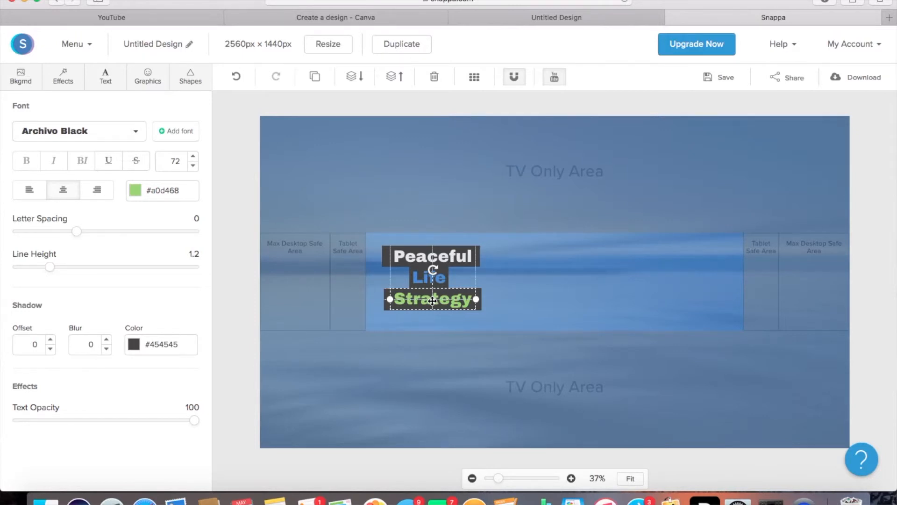
{"action": "left_click_drag", "start_coordinate": [432, 300], "coordinate": [432, 299]}
{"action": "left_click", "coordinate": [561, 280]}
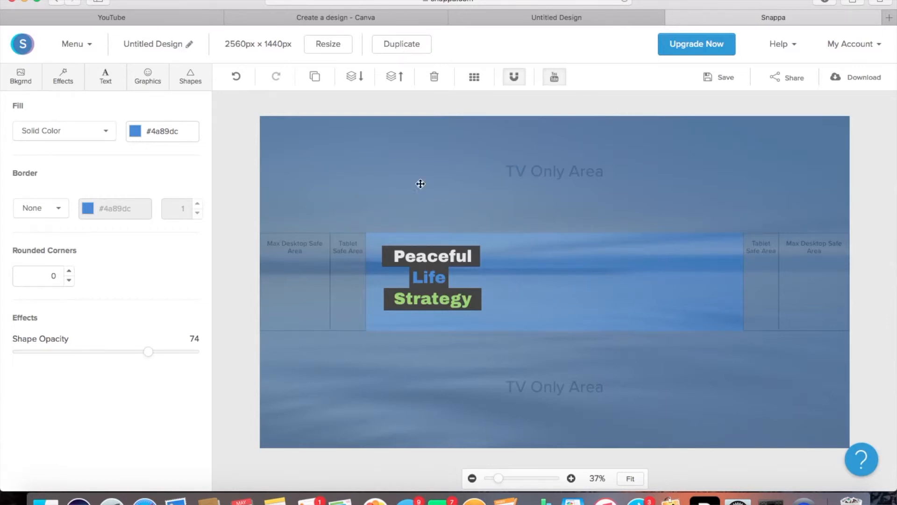
Add a subheading reading "Helping You Create Your Peaceful Life" on one line, low in the central safe area to the right of the logo
{"action": "left_click", "coordinate": [107, 80]}
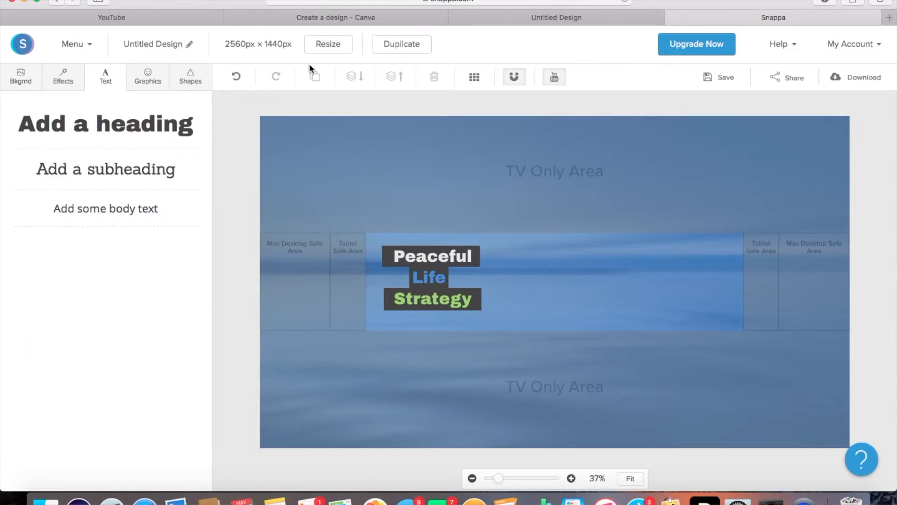
{"action": "left_click", "coordinate": [125, 169]}
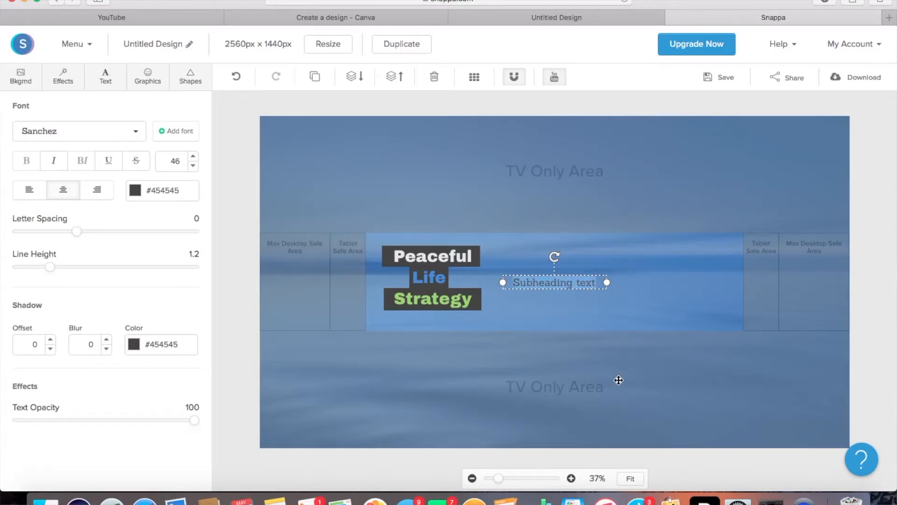
{"action": "type", "text": "C"}
{"action": "type", "text": "elping "}
{"action": "type", "text": "You Cre"}
{"action": "type", "text": "ate"}
{"action": "type", "text": " You"}
{"action": "type", "text": "r Pe"}
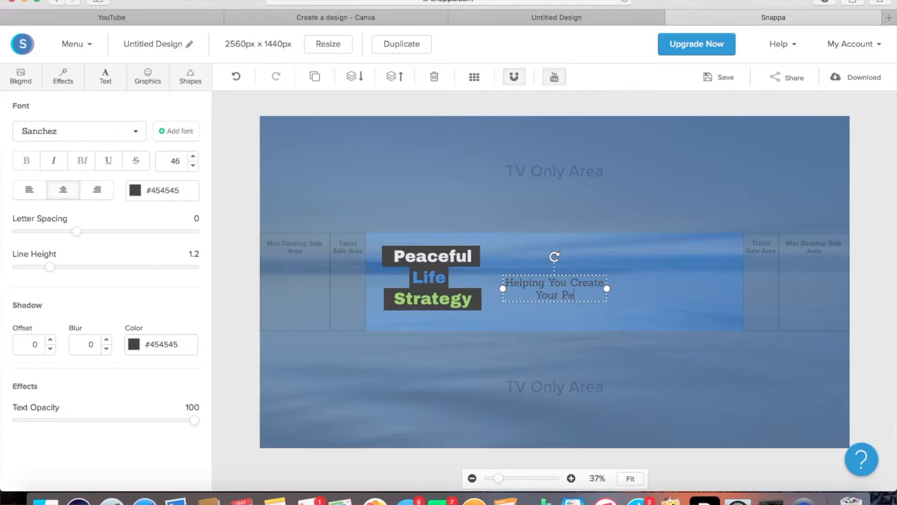
{"action": "type", "text": "aceful Life"}
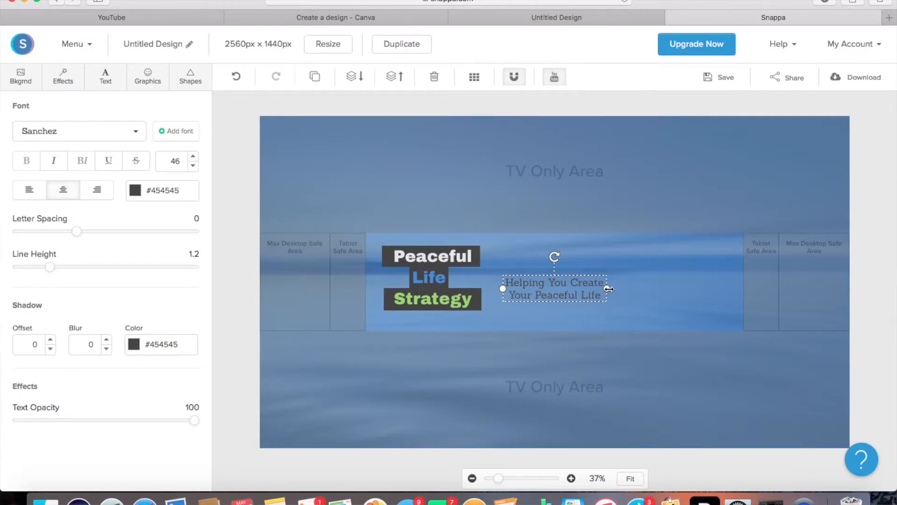
{"action": "left_click_drag", "start_coordinate": [609, 289], "coordinate": [715, 290]}
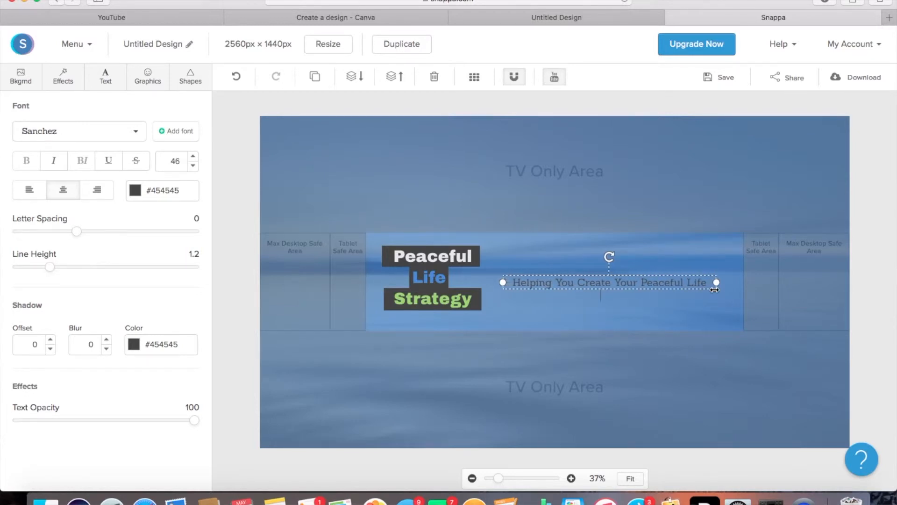
{"action": "left_click_drag", "start_coordinate": [629, 283], "coordinate": [647, 313]}
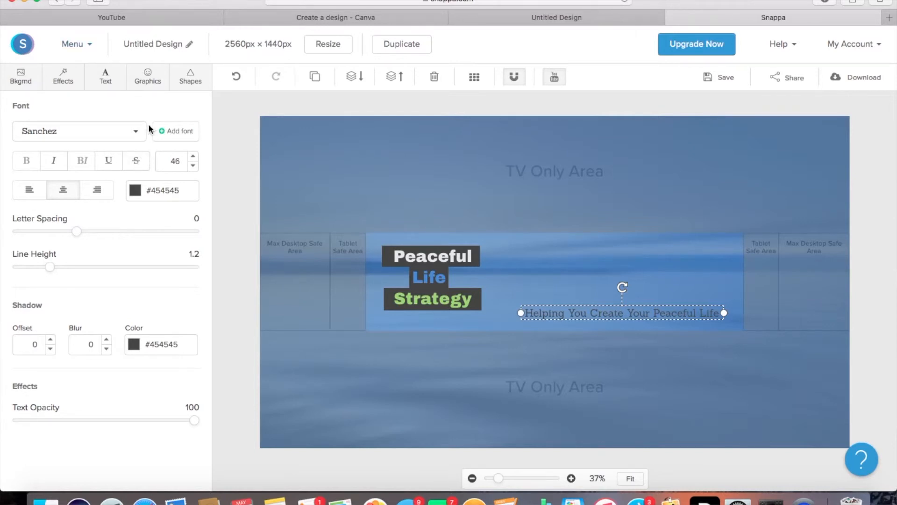
Add a solid rectangle, widen and flatten it into a thin bar, and place it over the tagline in the central safe area
{"action": "left_click", "coordinate": [194, 78]}
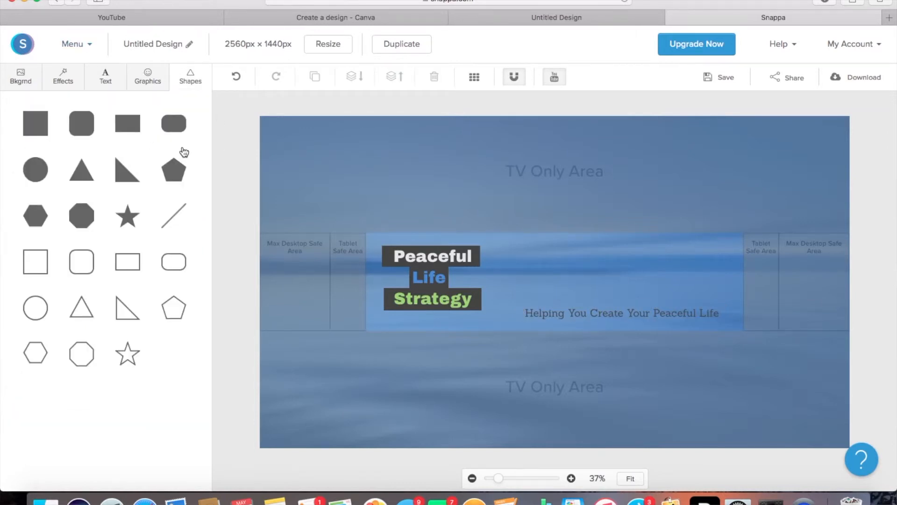
{"action": "left_click", "coordinate": [125, 126]}
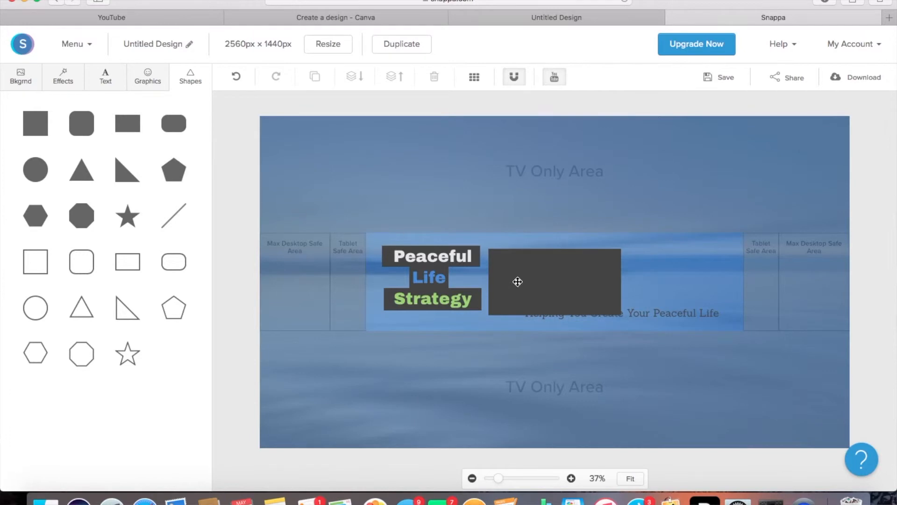
{"action": "left_click", "coordinate": [618, 285]}
{"action": "left_click_drag", "start_coordinate": [622, 282], "coordinate": [739, 282]}
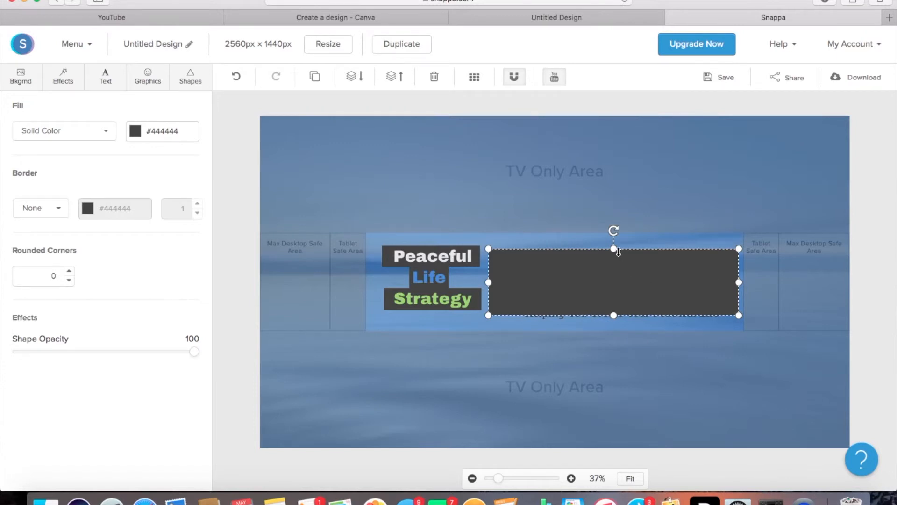
{"action": "left_click_drag", "start_coordinate": [615, 249], "coordinate": [619, 296]}
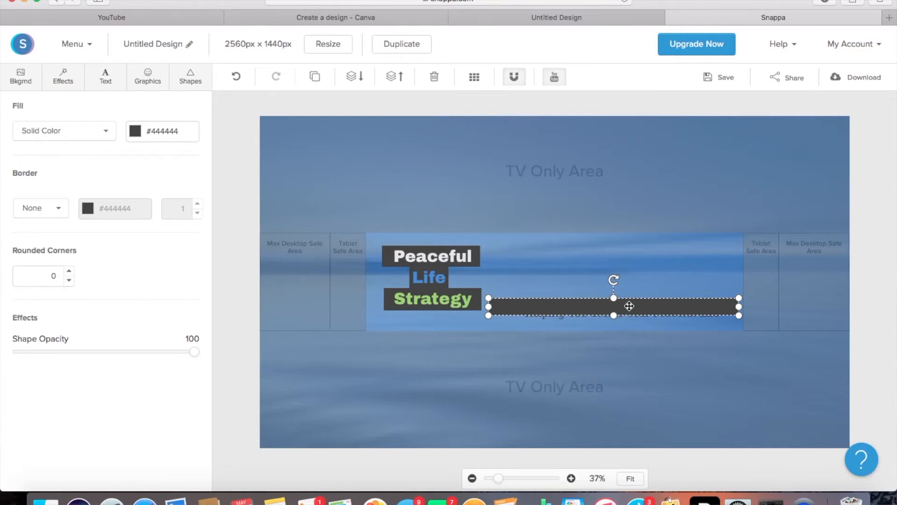
{"action": "left_click_drag", "start_coordinate": [630, 306], "coordinate": [635, 311]}
Fill the thin bar with light gray #e6e9ed and move it behind the tagline text
{"action": "left_click", "coordinate": [135, 131]}
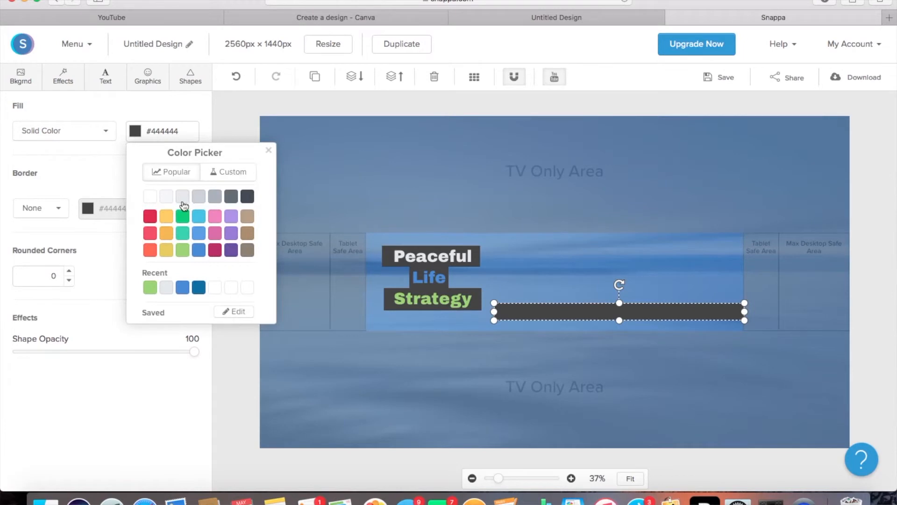
{"action": "left_click", "coordinate": [184, 199]}
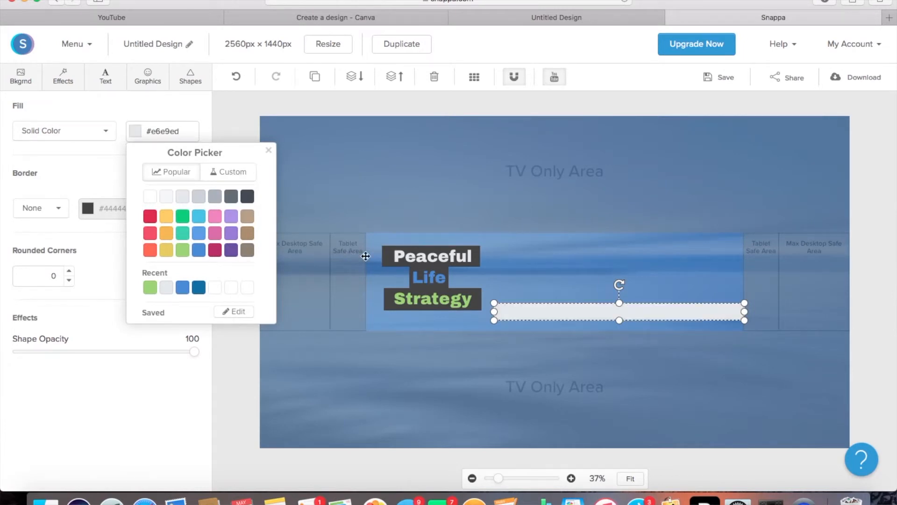
{"action": "left_click", "coordinate": [355, 78]}
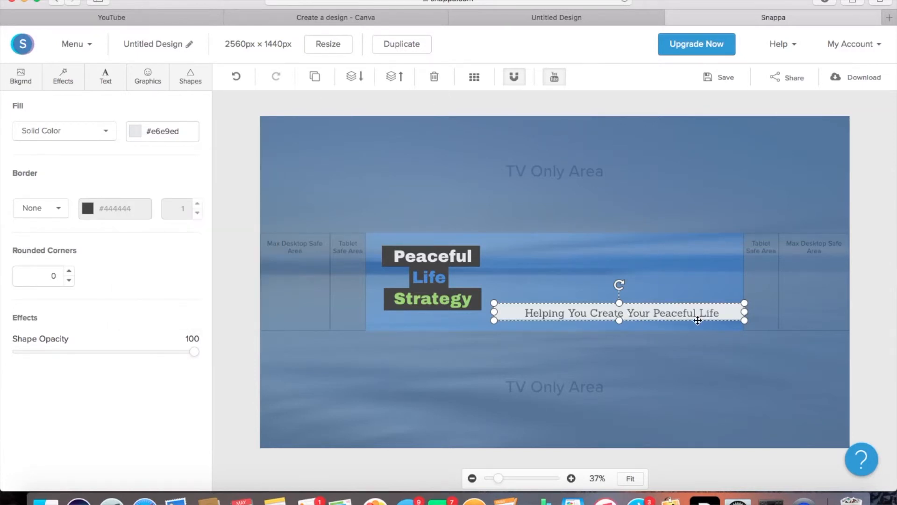
Trim both ends of the light gray bar to fit the tagline and make the tagline text italic
{"action": "left_click_drag", "start_coordinate": [746, 312], "coordinate": [725, 314]}
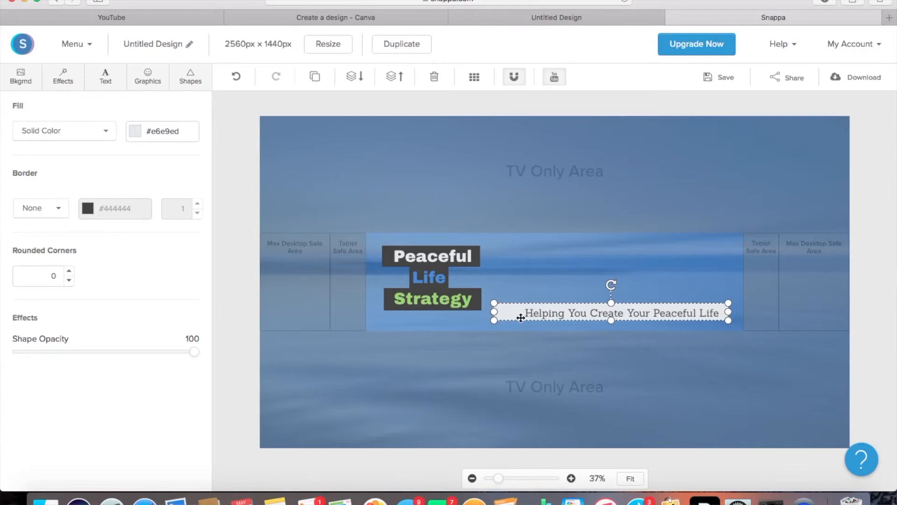
{"action": "left_click_drag", "start_coordinate": [494, 312], "coordinate": [520, 312]}
{"action": "double_click", "coordinate": [570, 308]}
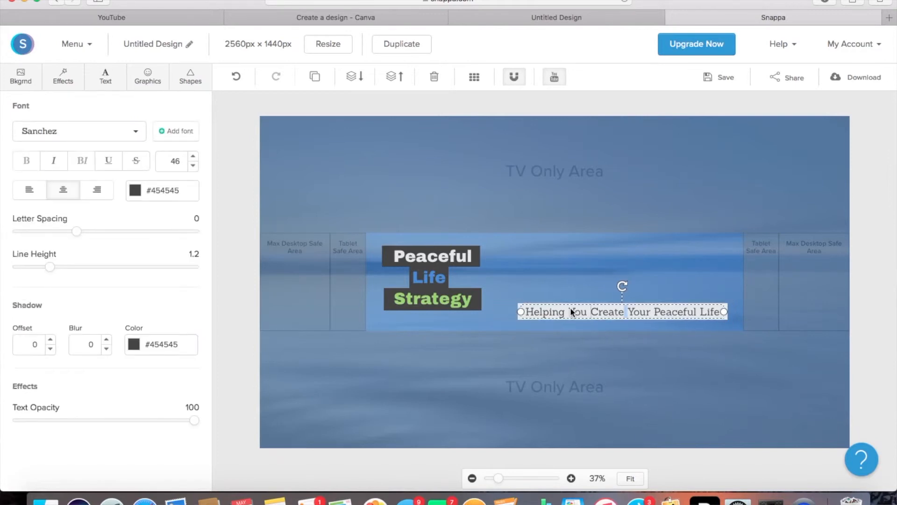
{"action": "left_click_drag", "start_coordinate": [526, 311], "coordinate": [729, 313]}
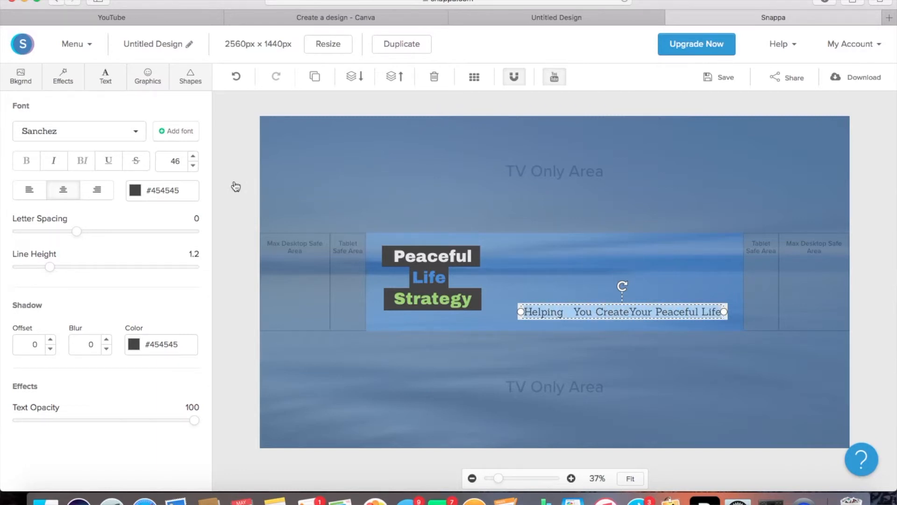
{"action": "left_click", "coordinate": [55, 164]}
{"action": "left_click", "coordinate": [607, 262]}
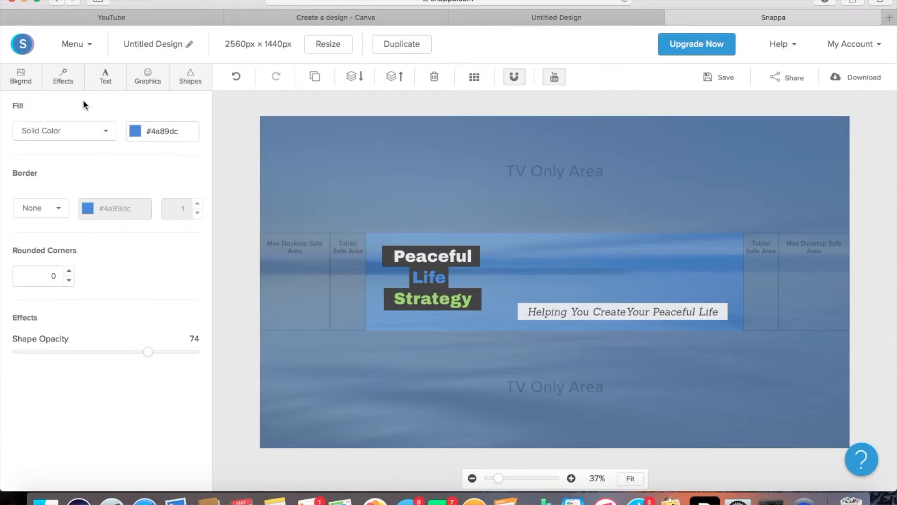
Insert the uploaded cutout photo of the man, shrink it to about half size, and stand it on the tagline bar
{"action": "left_click", "coordinate": [146, 80]}
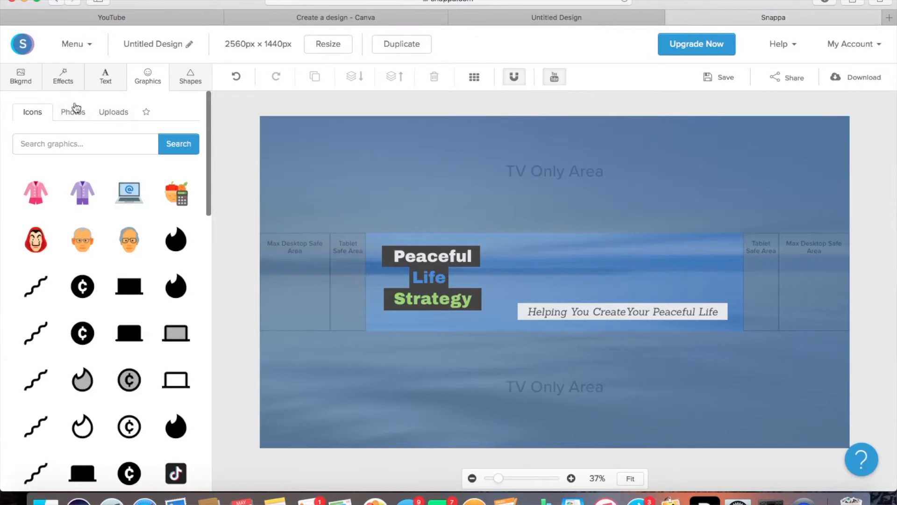
{"action": "left_click", "coordinate": [113, 112]}
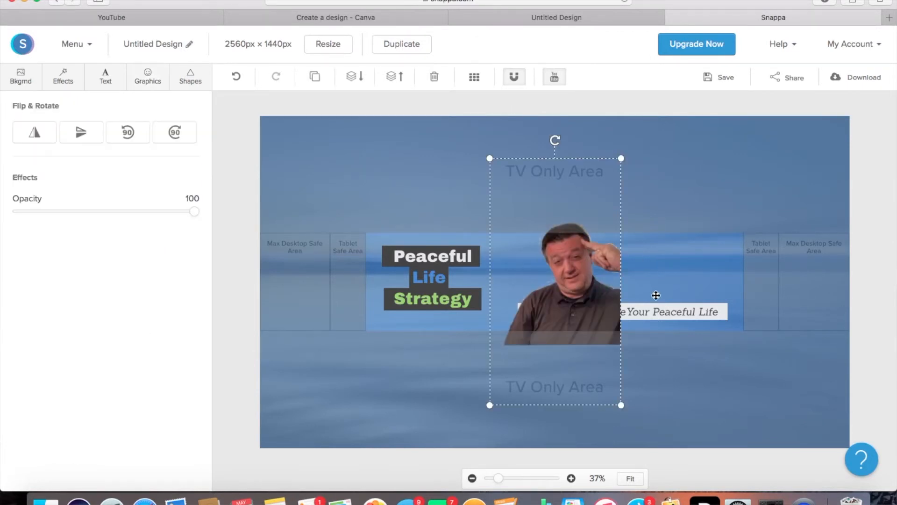
{"action": "left_click_drag", "start_coordinate": [621, 405], "coordinate": [554, 261]}
{"action": "left_click_drag", "start_coordinate": [534, 227], "coordinate": [630, 277]}
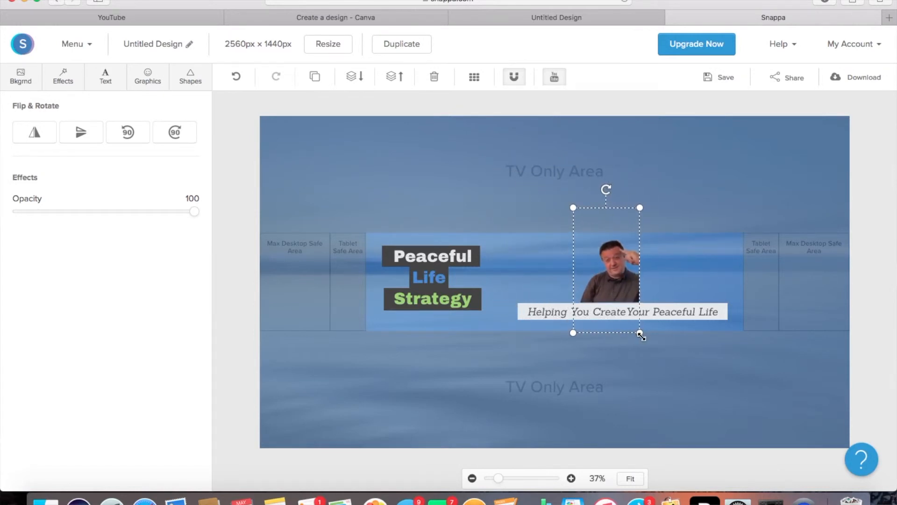
{"action": "left_click_drag", "start_coordinate": [616, 279], "coordinate": [629, 280]}
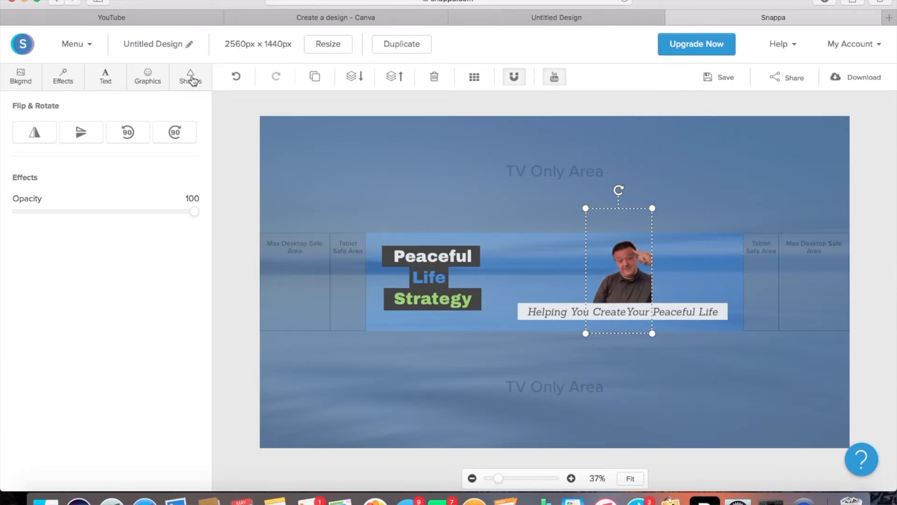
Add a solid square over the right part of the canvas, stretch it taller, and tilt it slightly clockwise
{"action": "left_click", "coordinate": [191, 78]}
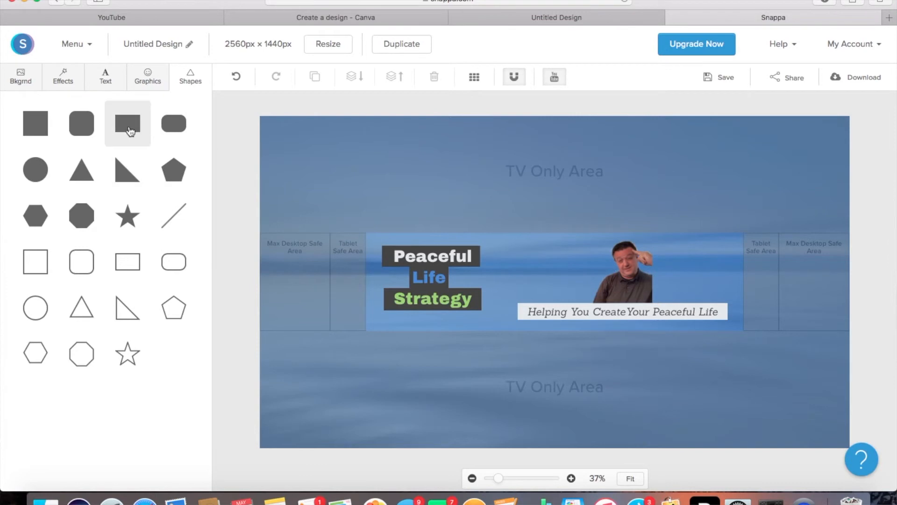
{"action": "left_click", "coordinate": [41, 134]}
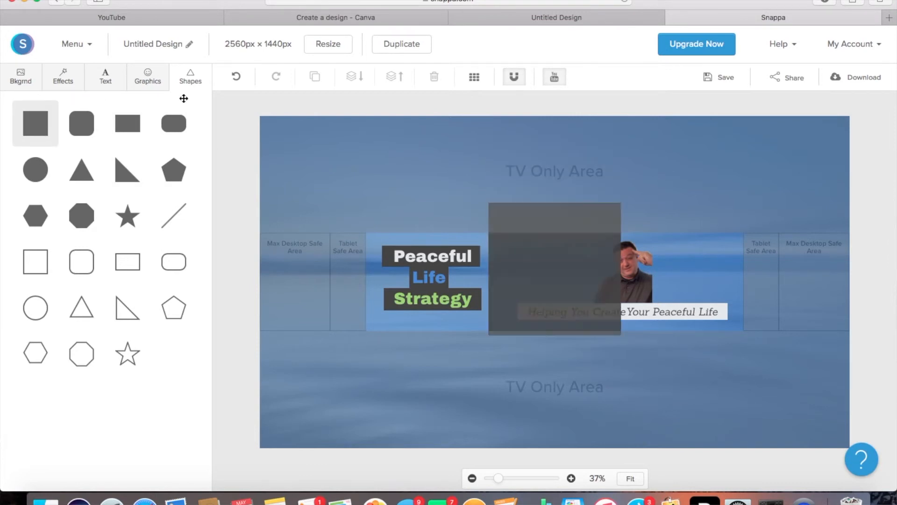
{"action": "left_click_drag", "start_coordinate": [571, 296], "coordinate": [727, 304]}
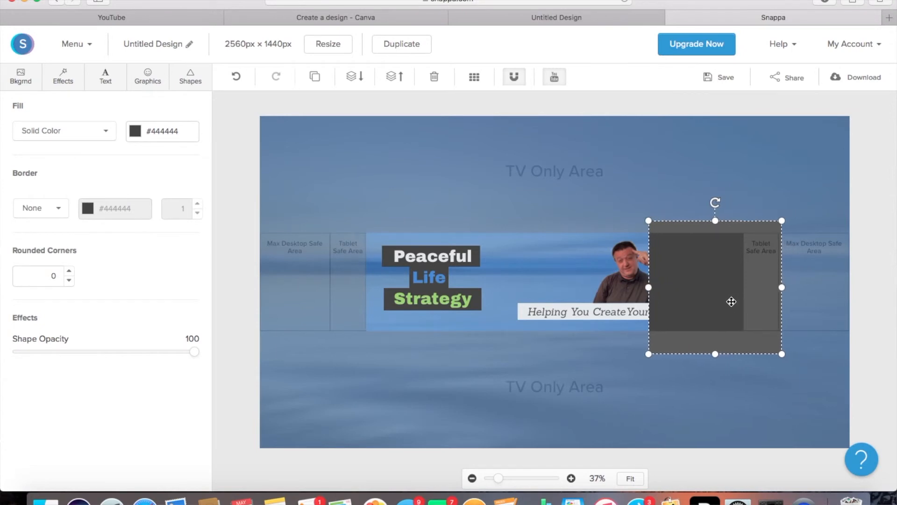
{"action": "left_click_drag", "start_coordinate": [714, 221], "coordinate": [714, 152]}
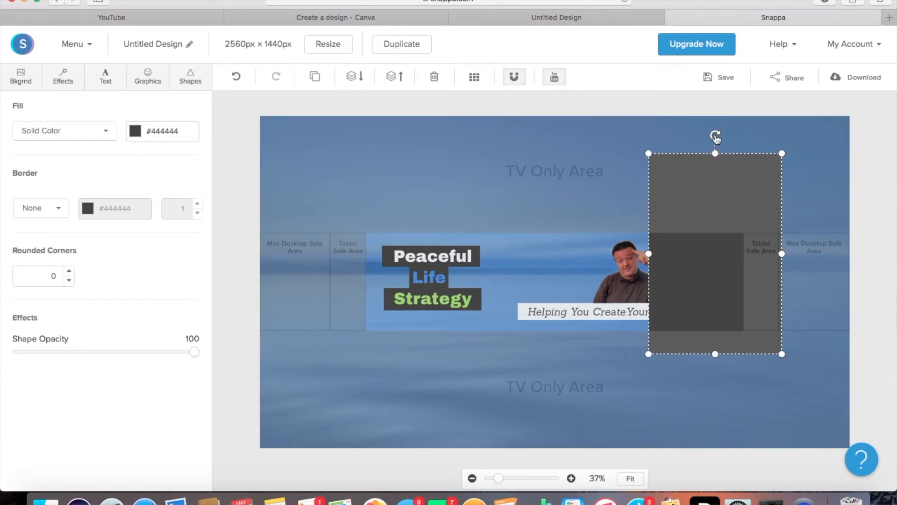
{"action": "left_click_drag", "start_coordinate": [715, 135], "coordinate": [737, 138]}
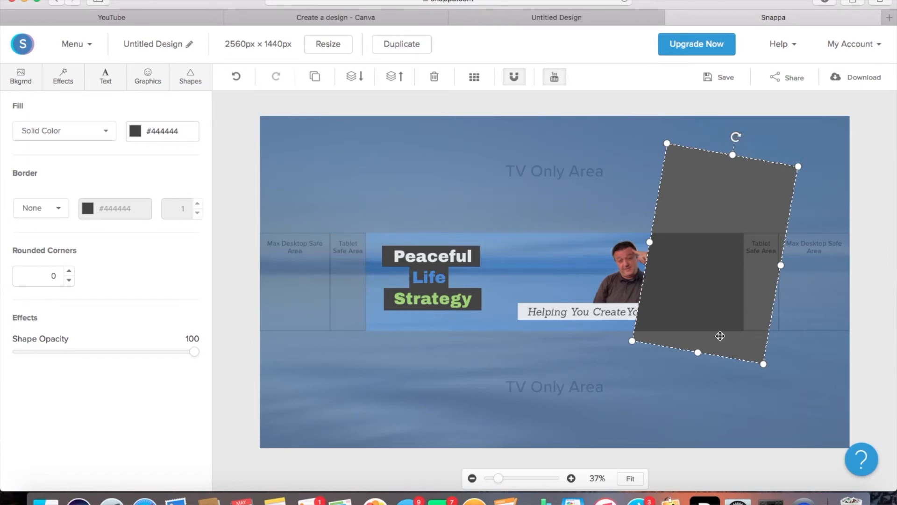
Extend the tilted dark shape past the canvas's top, bottom and right edges, with its slanted left edge by the man's raised hand
{"action": "left_click_drag", "start_coordinate": [698, 360], "coordinate": [691, 474]}
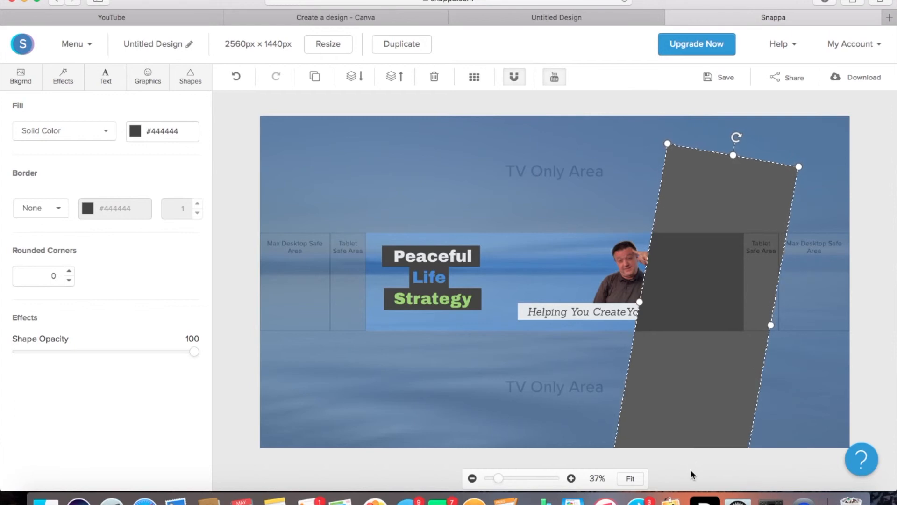
{"action": "left_click_drag", "start_coordinate": [733, 157], "coordinate": [739, 95]}
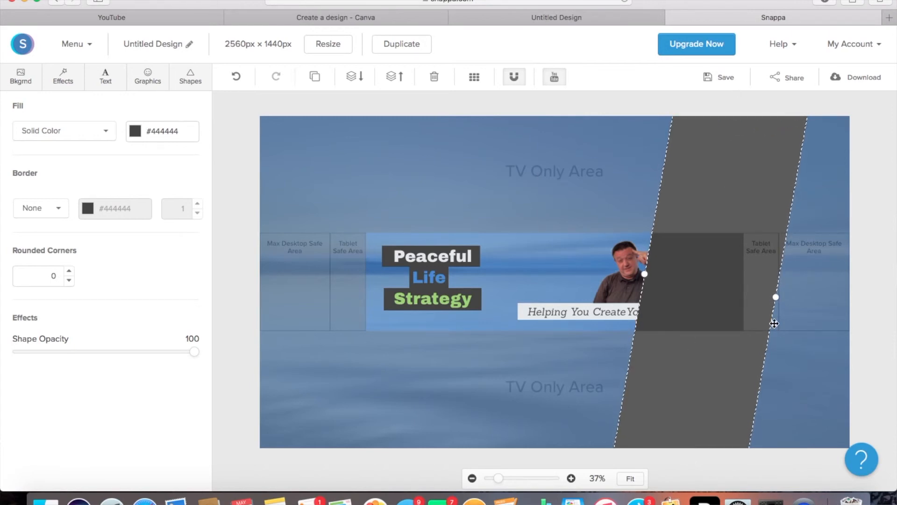
{"action": "left_click_drag", "start_coordinate": [775, 296], "coordinate": [879, 304]}
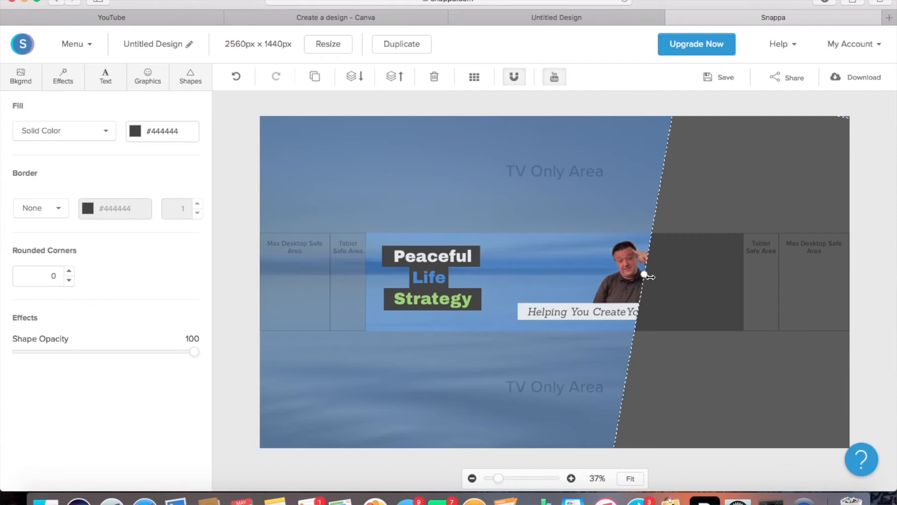
{"action": "left_click_drag", "start_coordinate": [644, 274], "coordinate": [648, 274]}
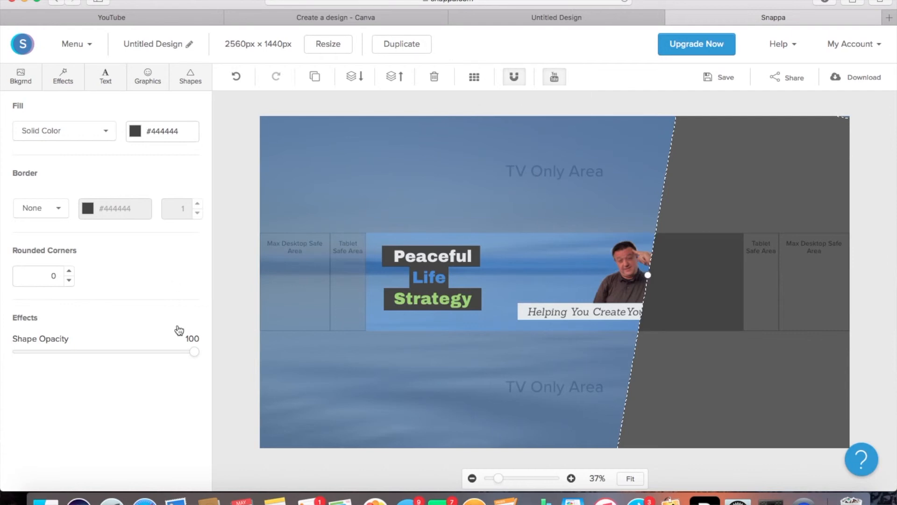
Set the dark slanted shape's opacity to 98 and layer it behind the tagline, its bar and the man's photo
{"action": "mouse_move", "coordinate": [195, 353]}
{"action": "left_mouse_down"}
{"action": "mouse_move", "coordinate": [184, 354]}
{"action": "mouse_move", "coordinate": [192, 353]}
{"action": "left_mouse_up"}
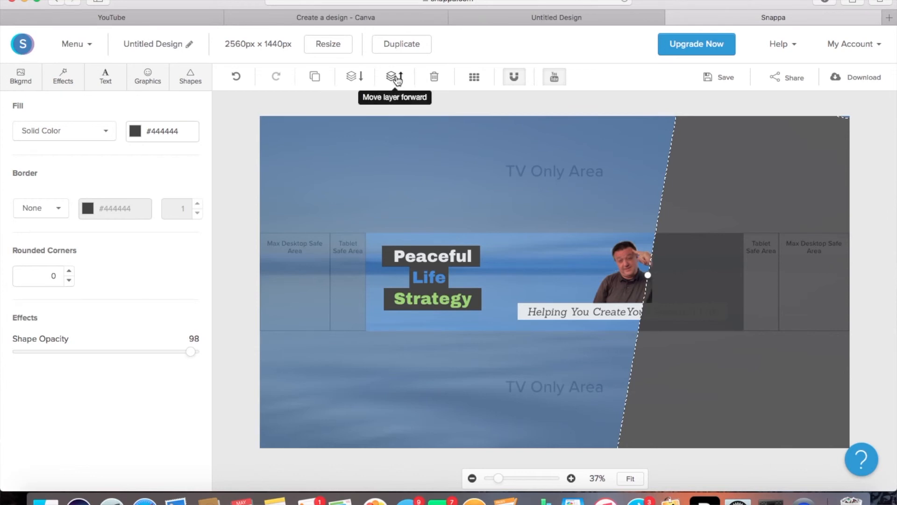
{"action": "left_click", "coordinate": [354, 79]}
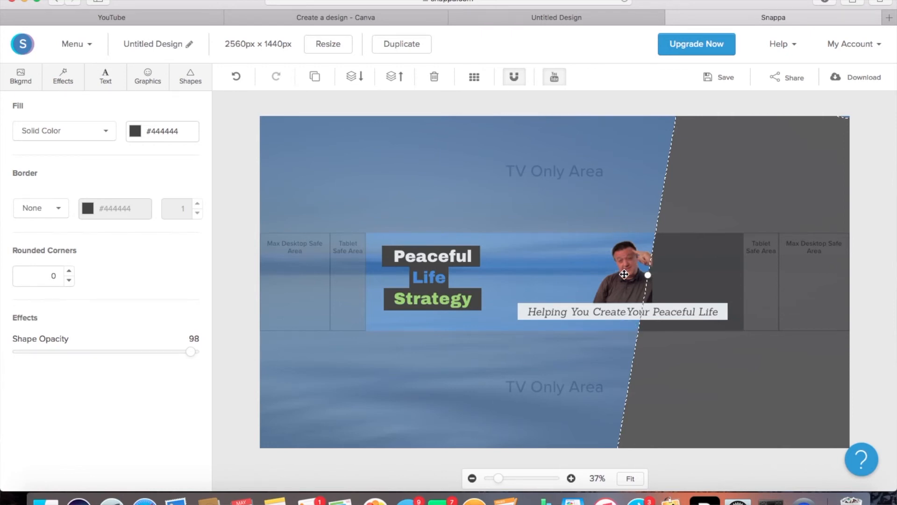
{"action": "left_click", "coordinate": [624, 274]}
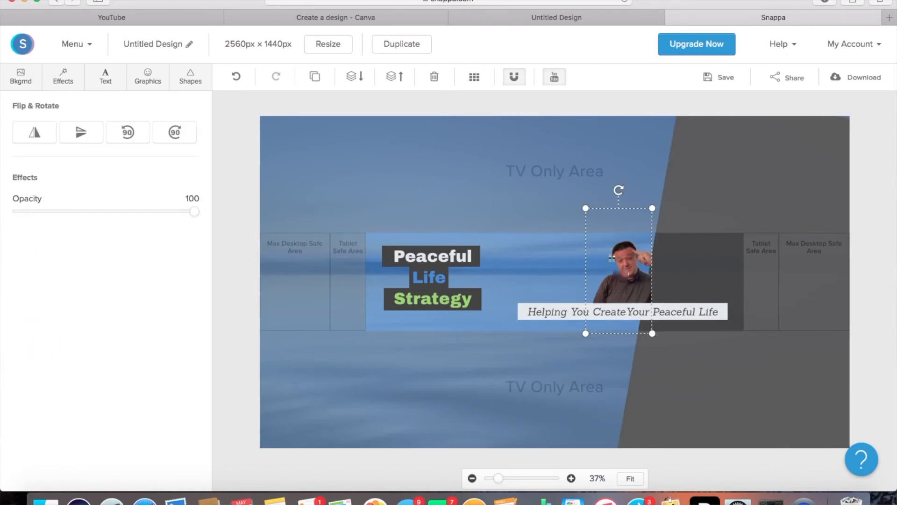
{"action": "left_click", "coordinate": [351, 79]}
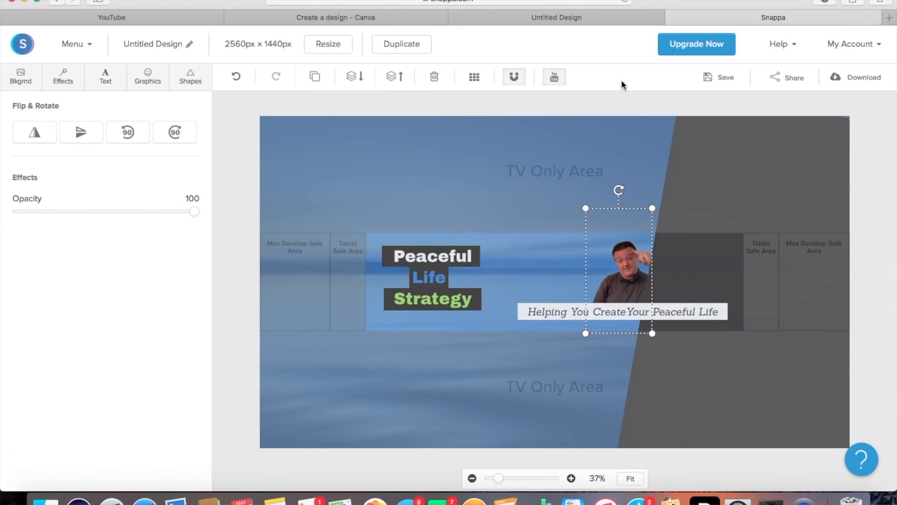
Hide the YouTube safe-area guides over the channel art
{"action": "left_click", "coordinate": [645, 161]}
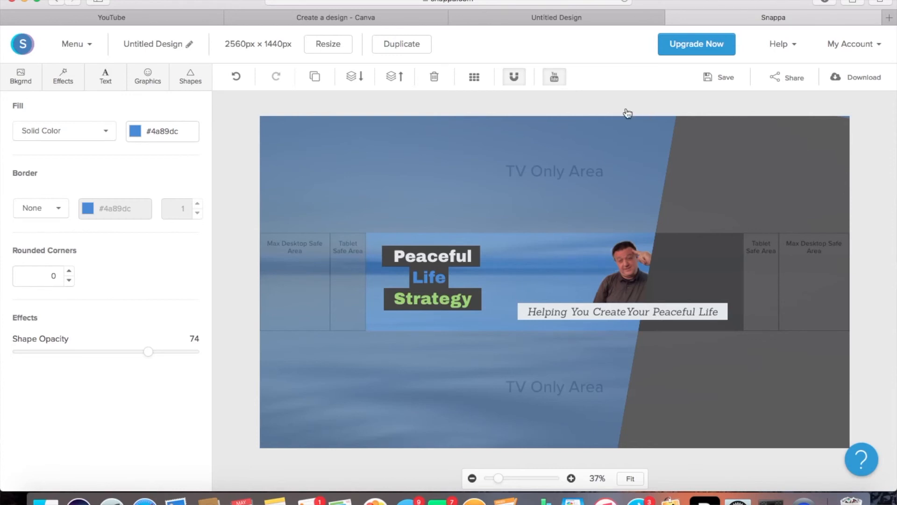
{"action": "left_click", "coordinate": [555, 80]}
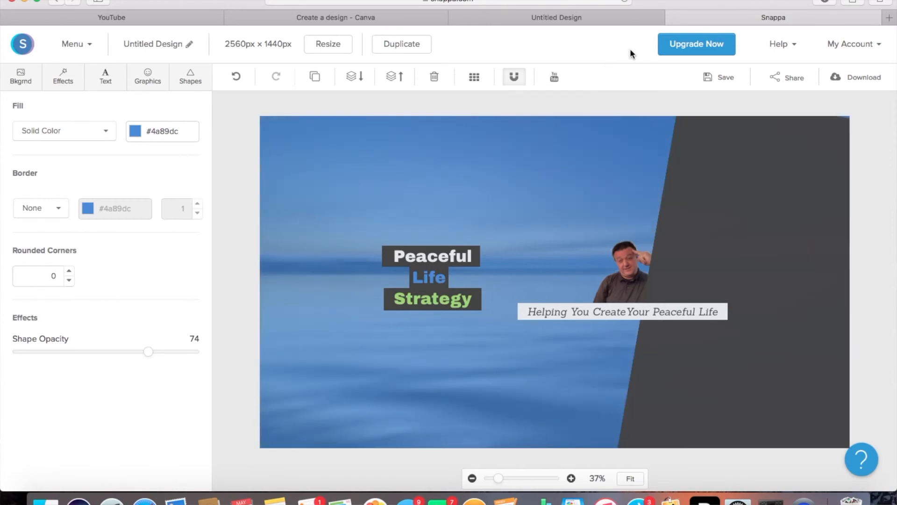